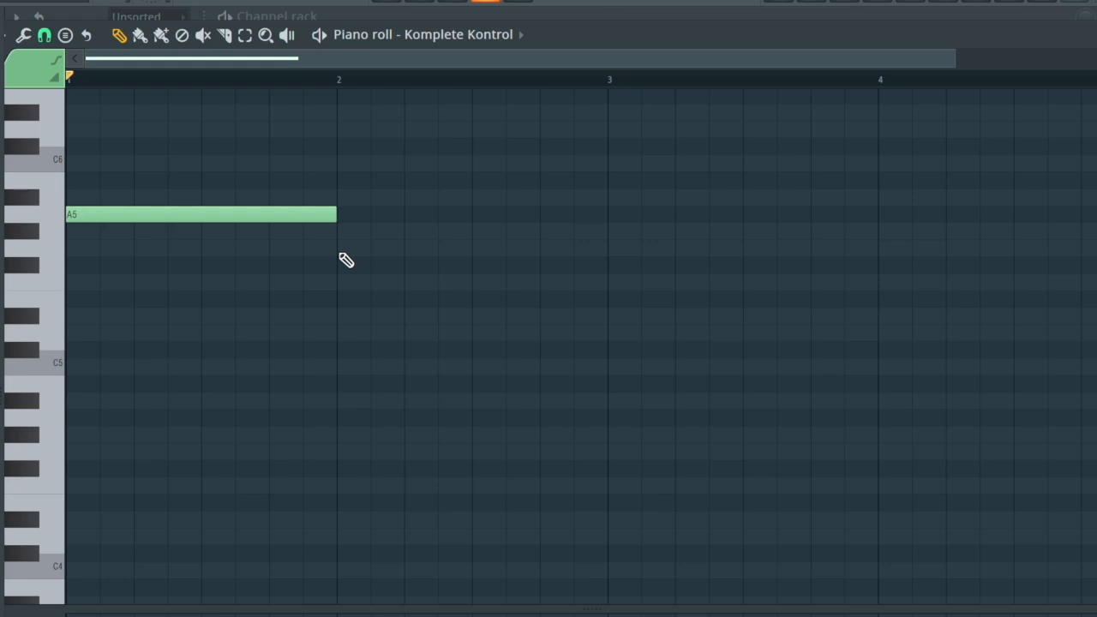
# - Add a one-bar G5 note at bar 2 and a two-bar F5 note at bar 3
pyautogui.click(609, 285)
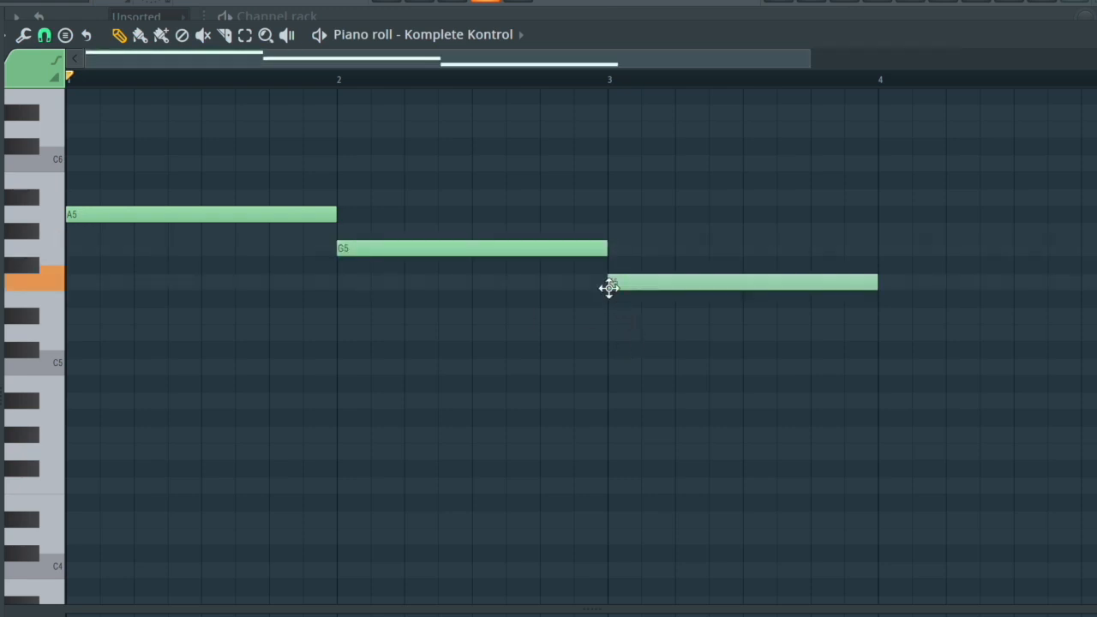
pyautogui.moveTo(709, 56); pyautogui.dragTo(1096, 59)
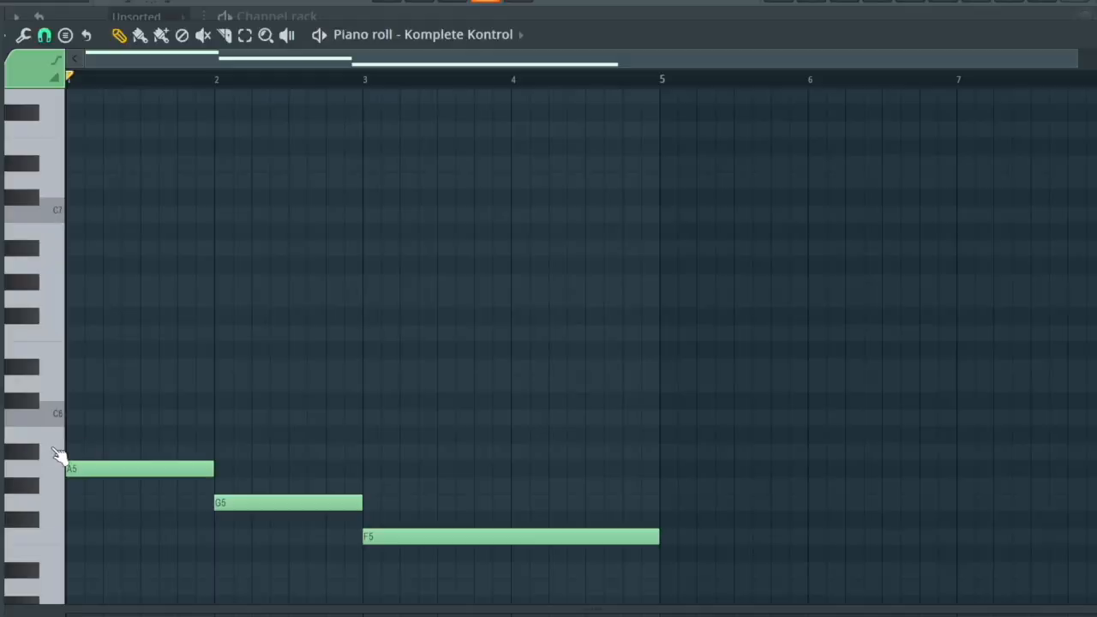
# - Build the first chord by adding one-bar C6 and E6 notes above the A5 in bar 1
pyautogui.click(76, 417)
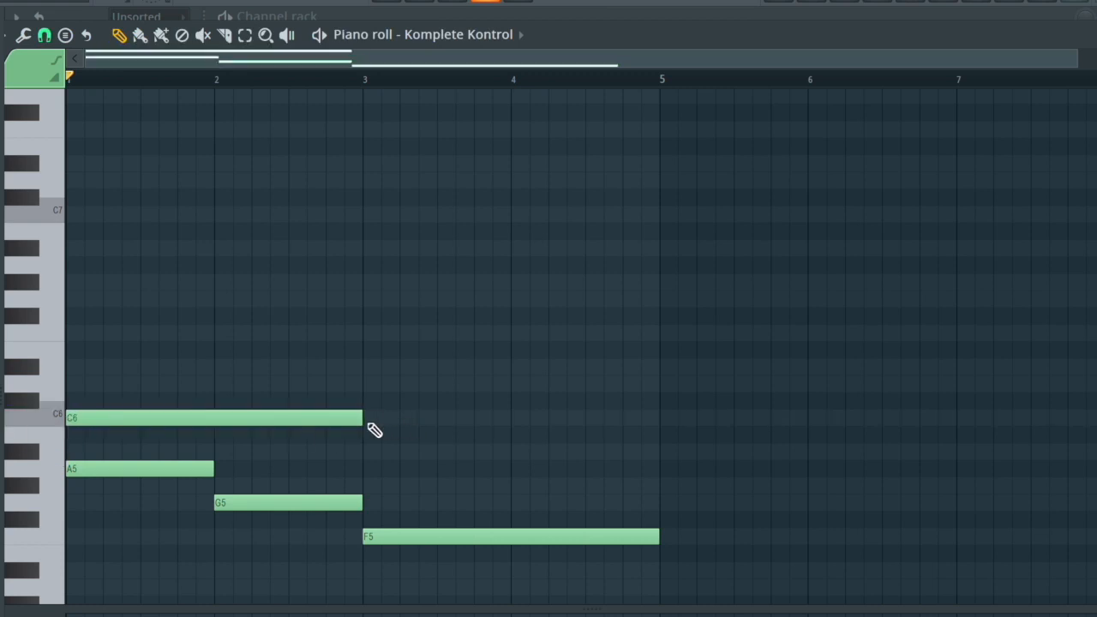
pyautogui.moveTo(360, 420); pyautogui.dragTo(206, 422)
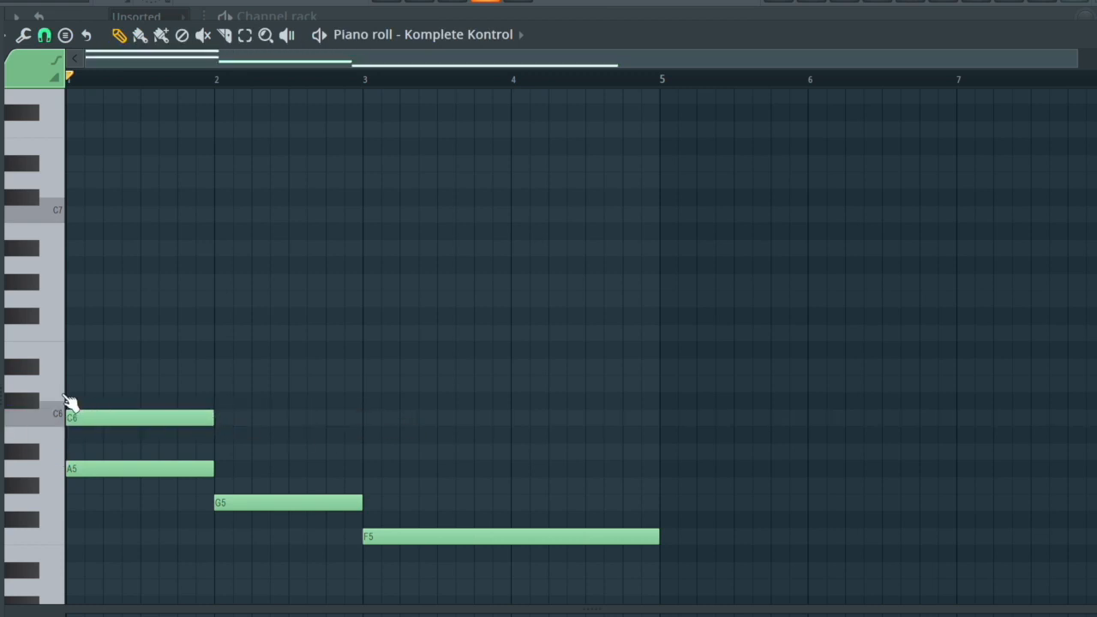
pyautogui.click(90, 355)
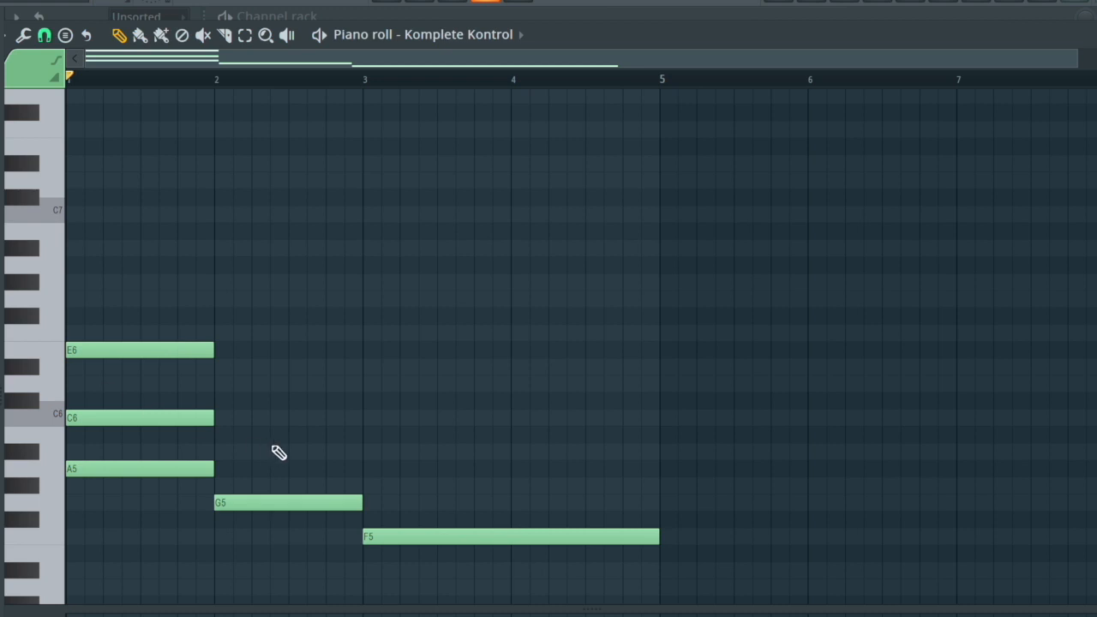
# - Build the second chord by adding one-bar B5 and D6 notes above the G5 in bar 2
pyautogui.scroll(-1, 228, 416)
pyautogui.click(217, 401)
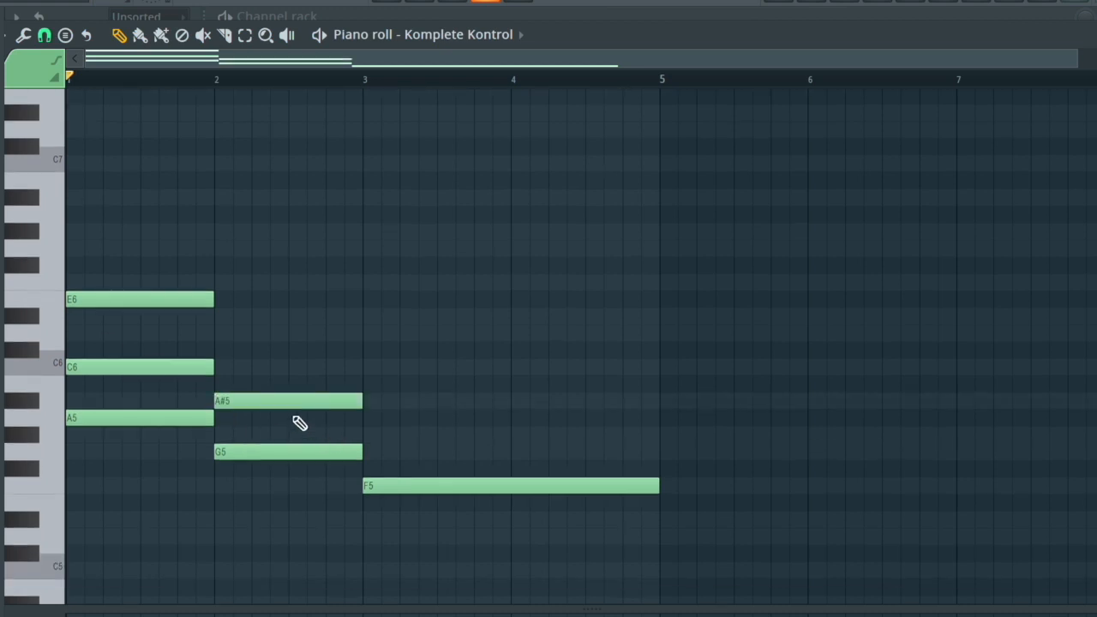
pyautogui.moveTo(277, 387); pyautogui.dragTo(277, 382)
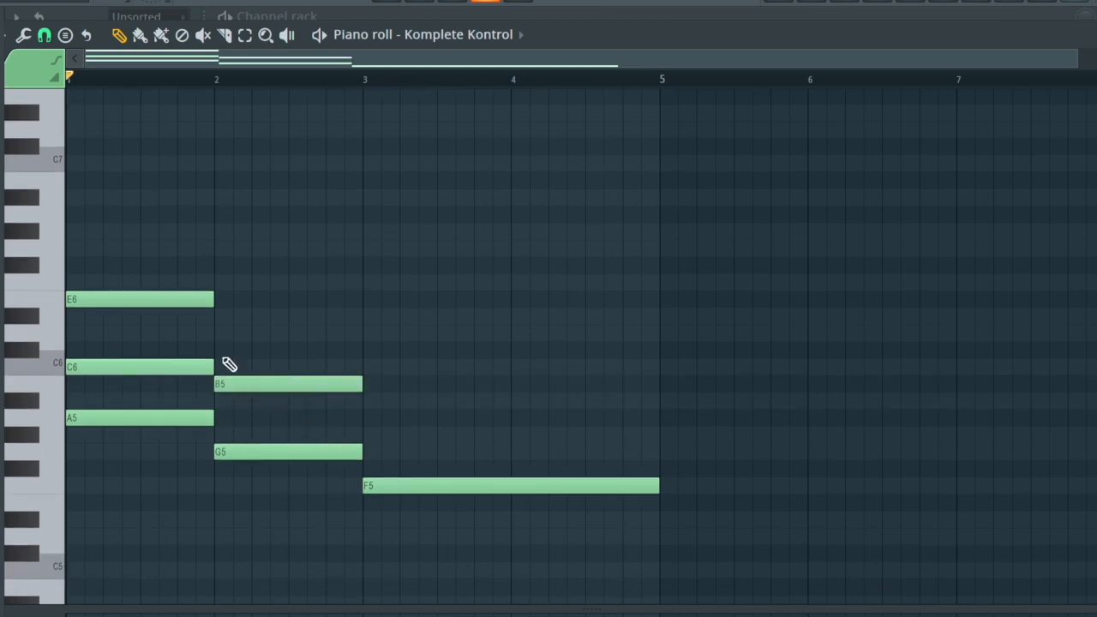
pyautogui.click(217, 334)
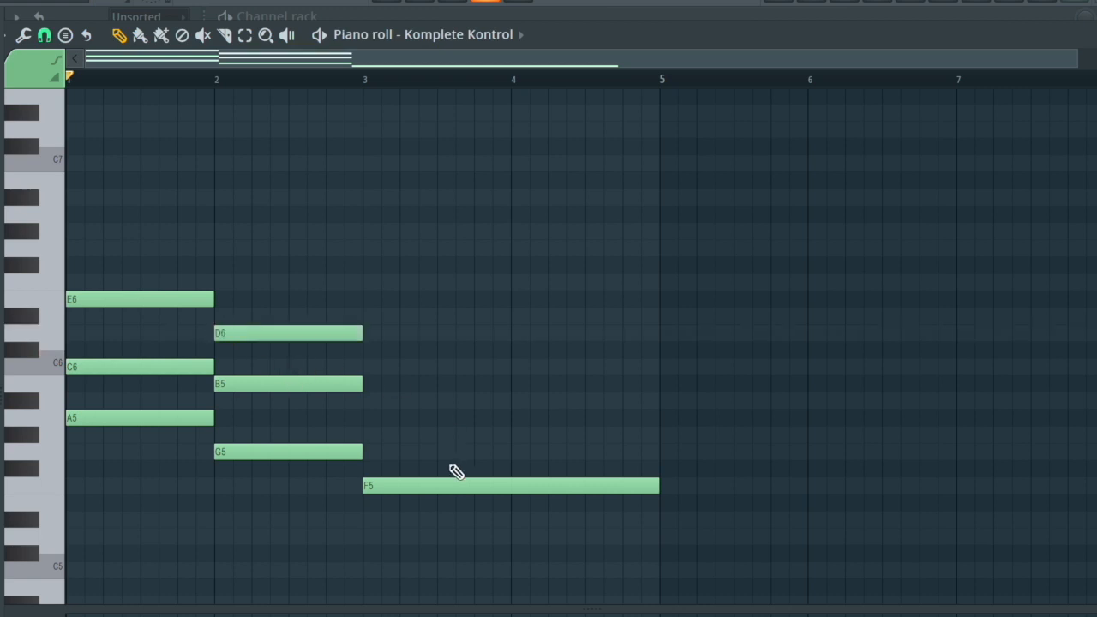
# - Add A5 and C6 above the F5 at bar 3, both extended to two bars
pyautogui.click(367, 436)
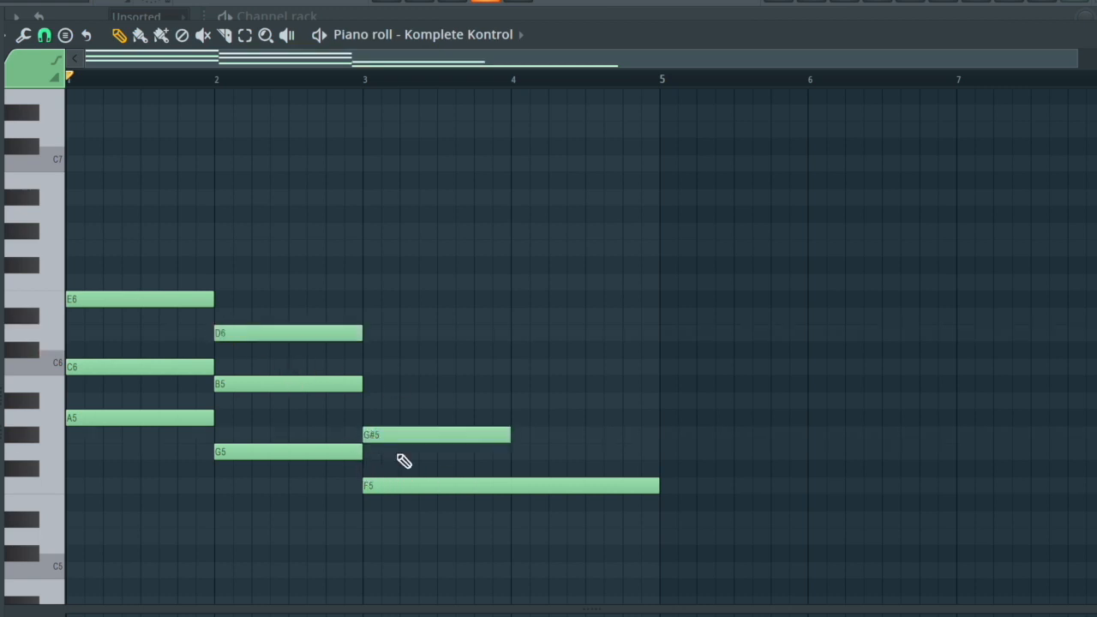
pyautogui.moveTo(432, 431); pyautogui.dragTo(432, 417)
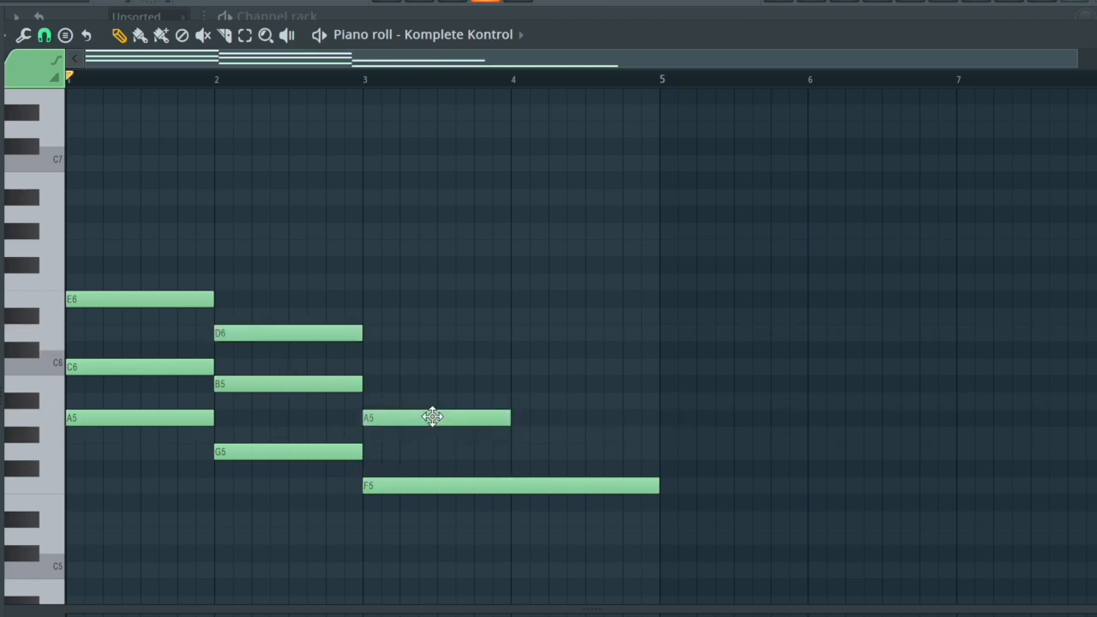
pyautogui.click(369, 368)
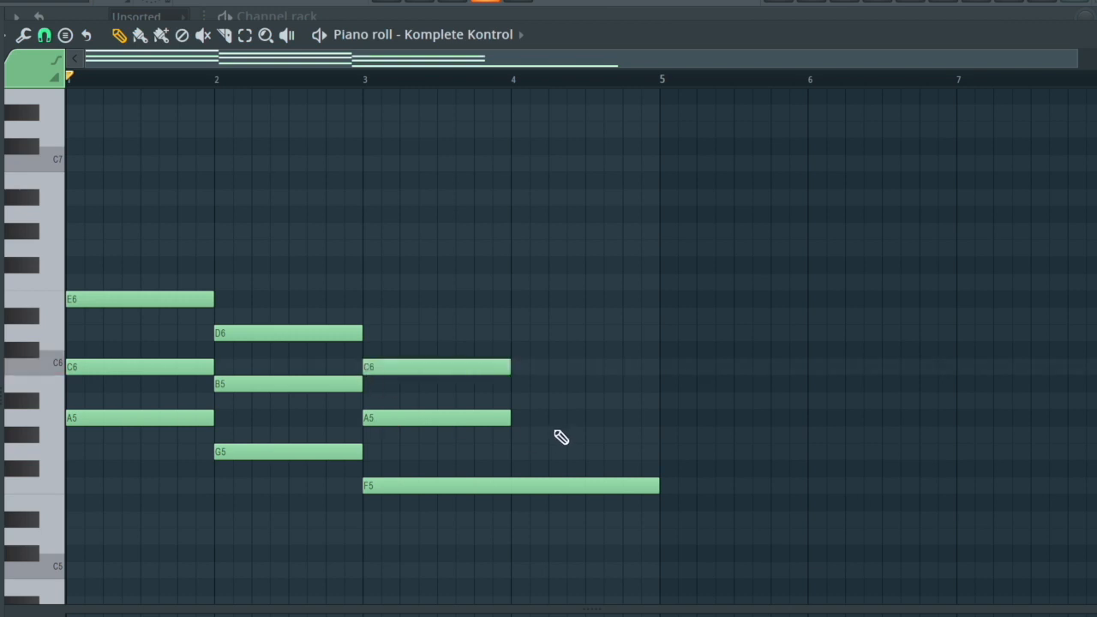
pyautogui.moveTo(535, 442); pyautogui.dragTo(474, 329)
pyautogui.moveTo(509, 367); pyautogui.dragTo(649, 370)
pyautogui.moveTo(649, 369); pyautogui.dragTo(661, 370)
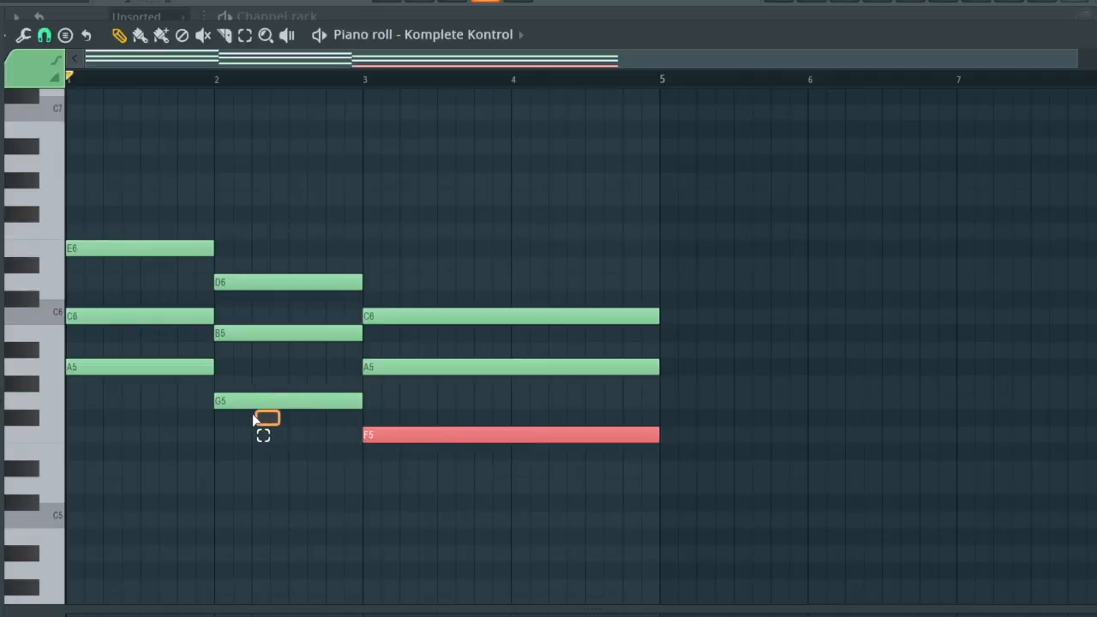
# - Copy the chord roots A5, G5 and F5 one octave down and again two octaves down as bass notes
pyautogui.keyDown('ctrl'); pyautogui.click(265, 400); pyautogui.keyUp('ctrl')
pyautogui.keyDown('ctrl'); pyautogui.click(136, 369); pyautogui.keyUp('ctrl')
pyautogui.moveTo(122, 367); pyautogui.dragTo(49, 364)
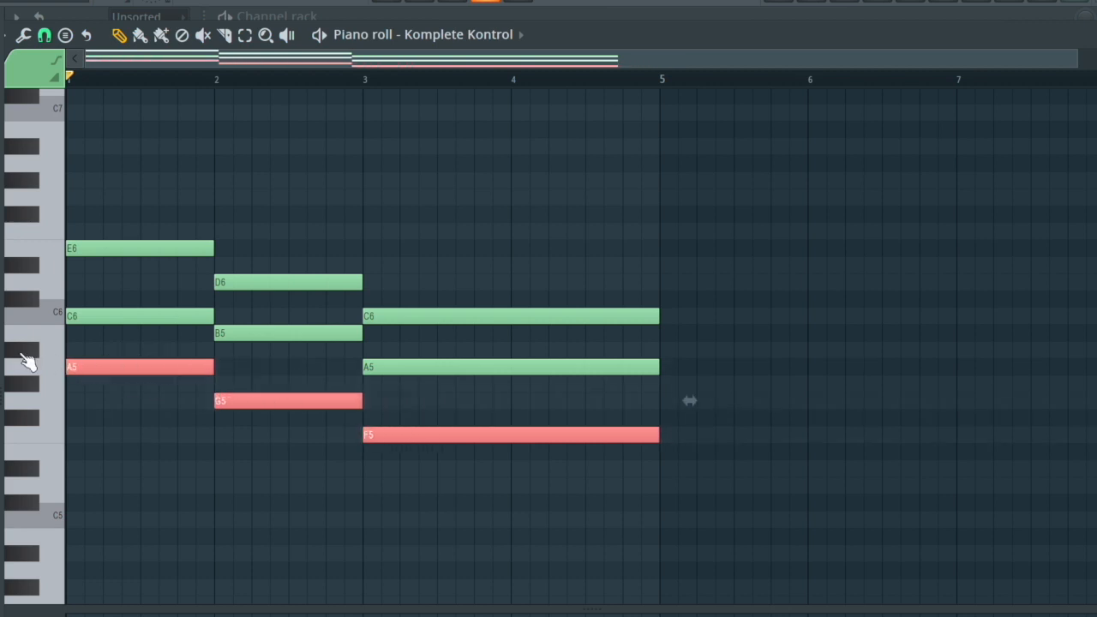
pyautogui.hotkey('ctrl', 'Down')
pyautogui.scroll(-3, 200, 478)
pyautogui.moveTo(145, 469); pyautogui.dragTo(81, 462)
pyautogui.click(103, 416)
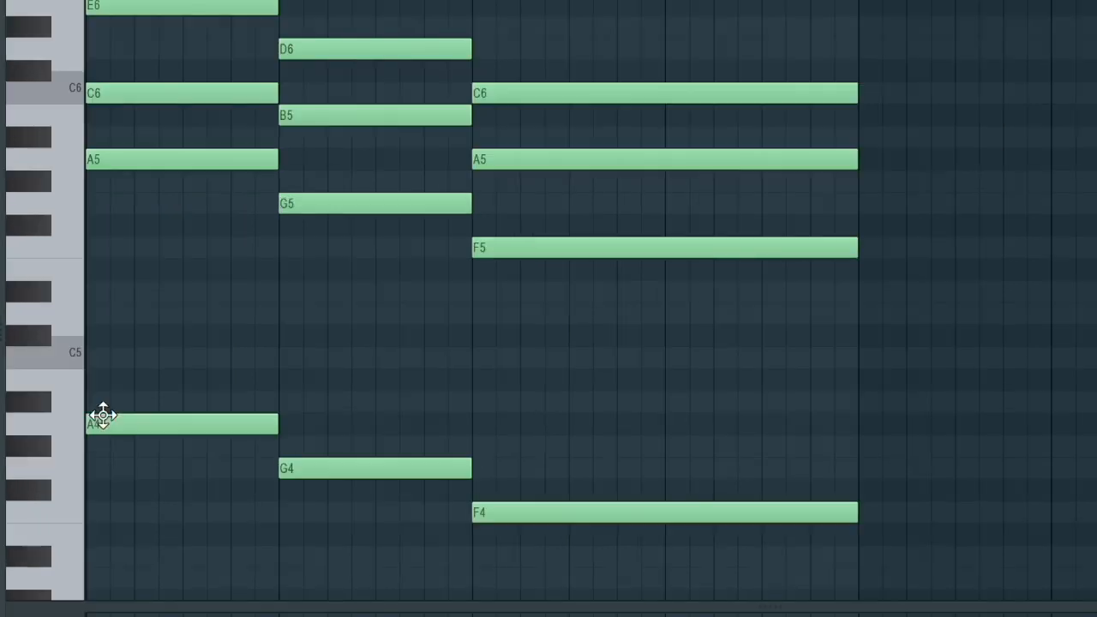
pyautogui.scroll(-5, 673, 536)
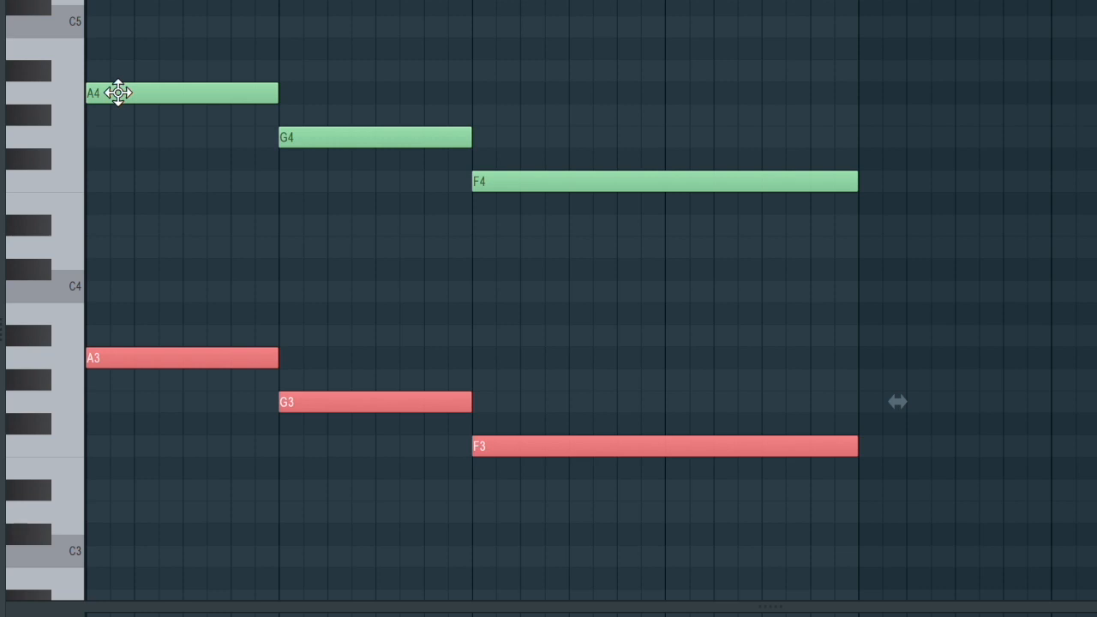
# - Lower the velocity of the bass notes in both lower octaves and play back the chord progression
pyautogui.moveTo(858, 542); pyautogui.dragTo(83, 78)
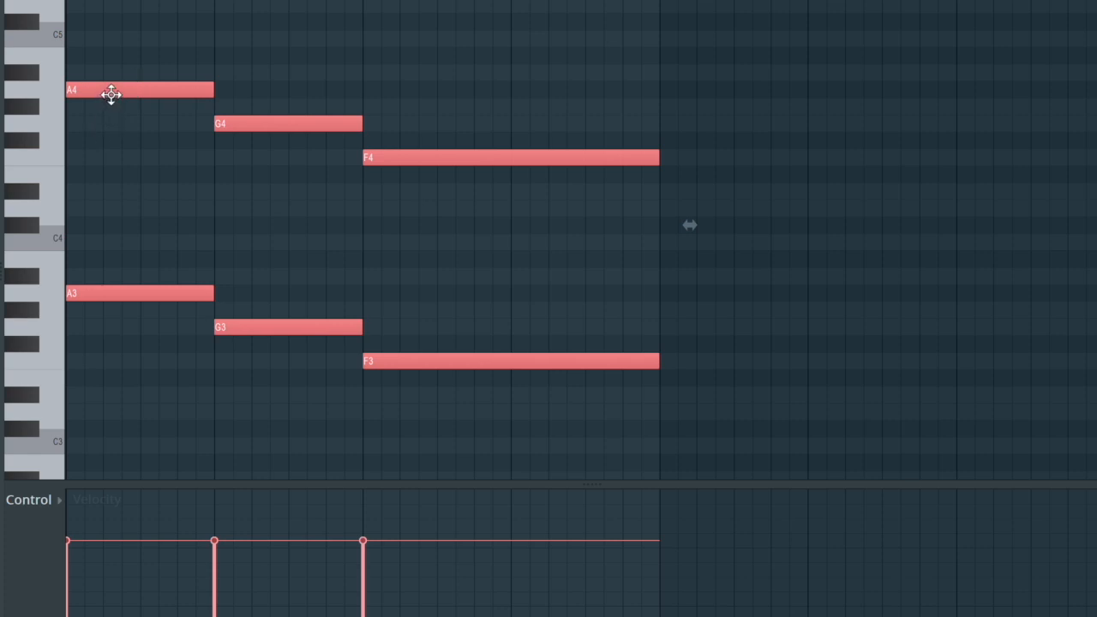
pyautogui.keyDown('alt'); pyautogui.scroll(-4, 112, 95); pyautogui.keyUp('alt')
pyautogui.keyDown('alt'); pyautogui.scroll(1, 111, 95); pyautogui.keyUp('alt')
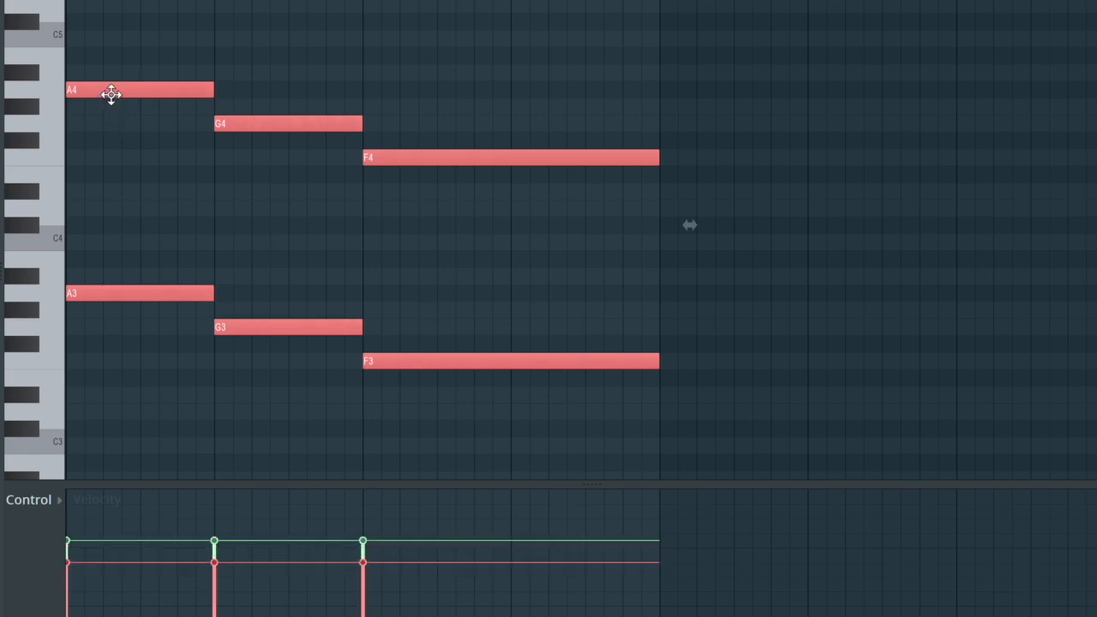
pyautogui.keyDown('alt'); pyautogui.scroll(-2, 138, 91); pyautogui.keyUp('alt')
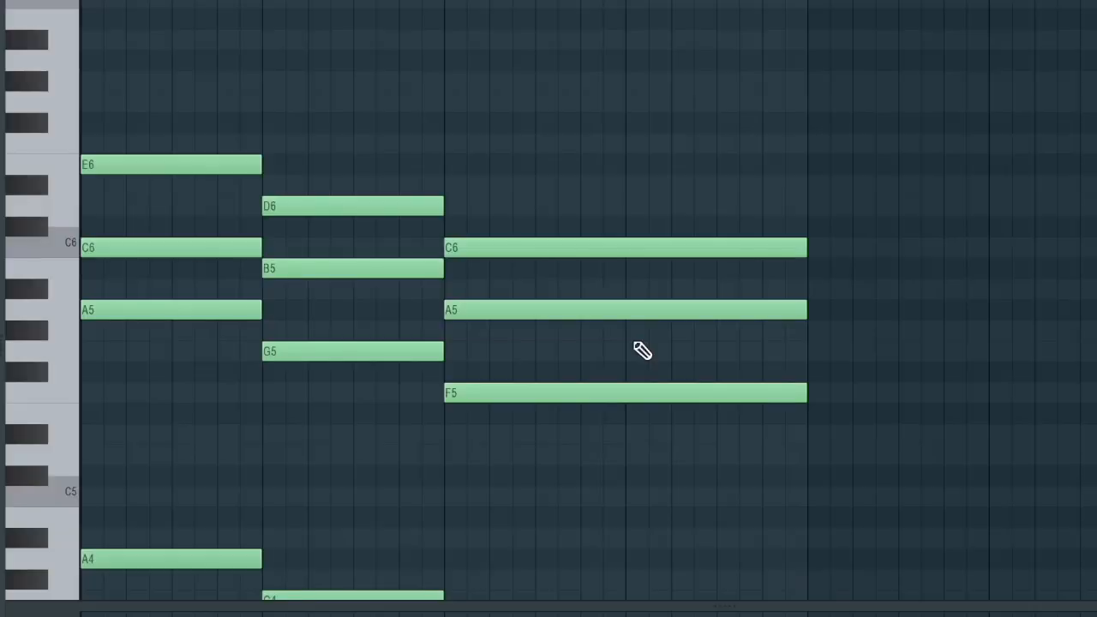
pyautogui.press('space')
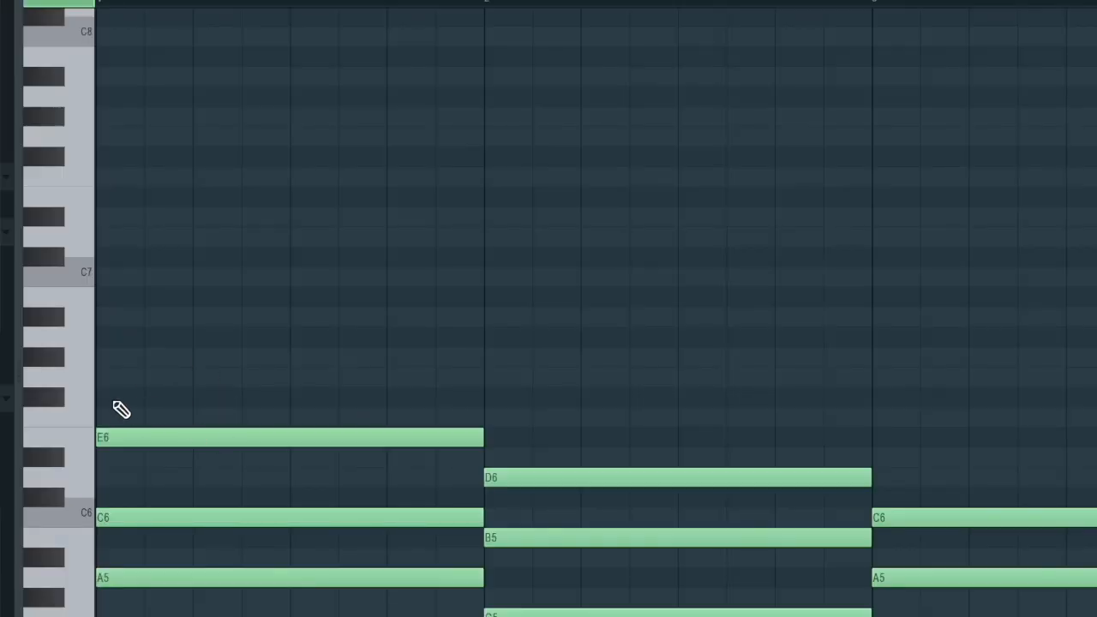
# - Add one-beat melody notes G6, B6 and C7 on beats 2, 3 and 4 of bar 1
pyautogui.click(198, 376)
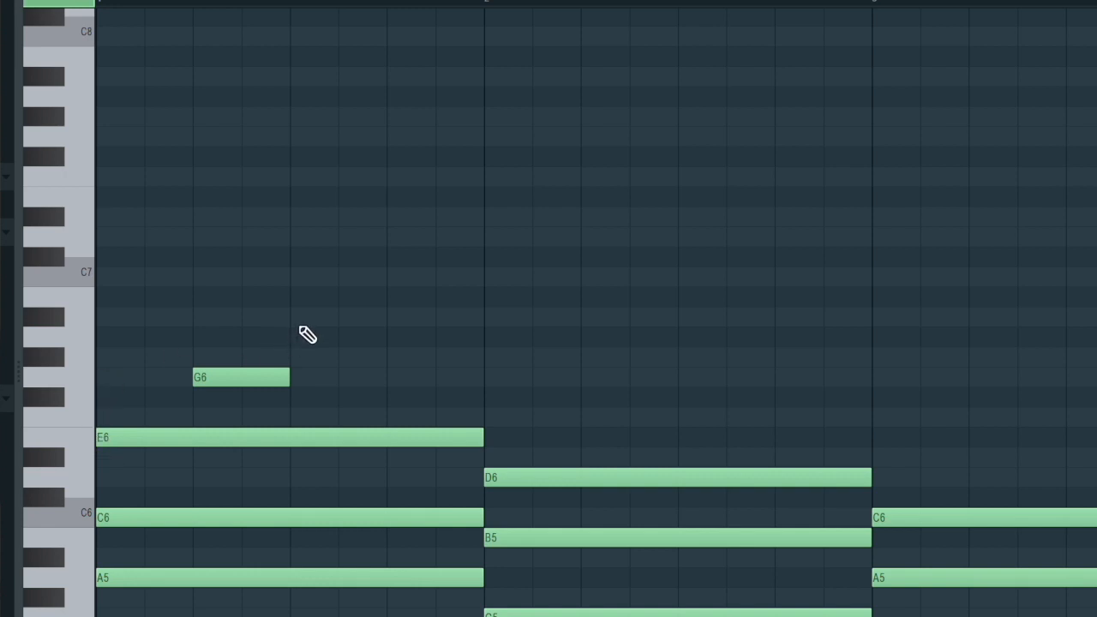
pyautogui.click(295, 317)
pyautogui.moveTo(343, 299); pyautogui.dragTo(348, 277)
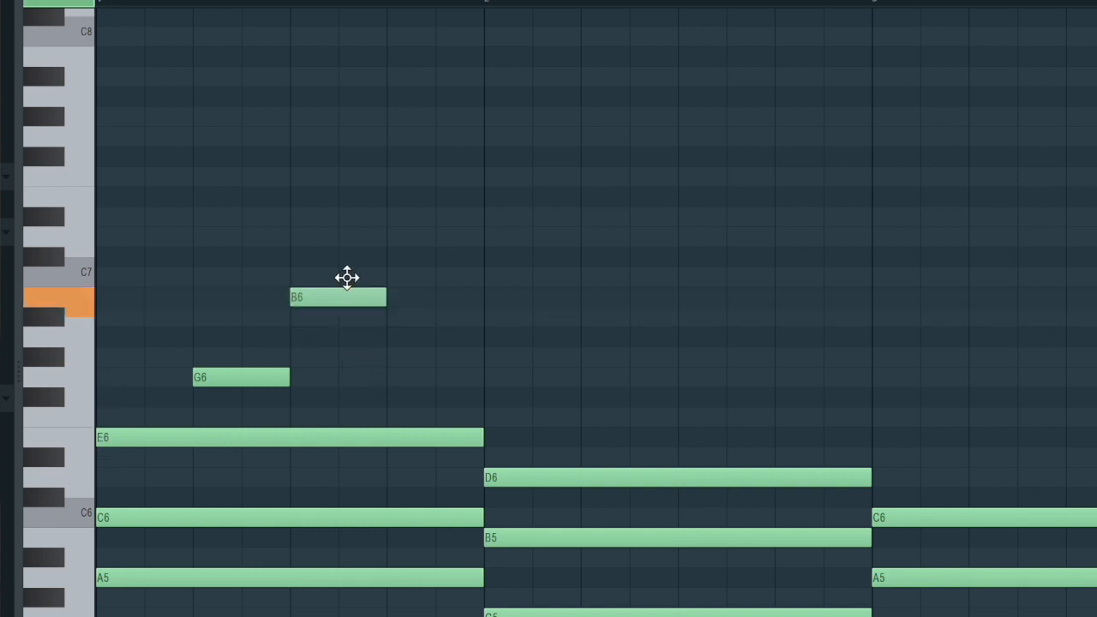
pyautogui.click(392, 279)
# - Place one-beat C7 notes on beats 2 to 4 of bar 2 and lower the middle one to B6
pyautogui.moveTo(218, 444); pyautogui.dragTo(606, 444)
pyautogui.hotkey('shift', 'Up')
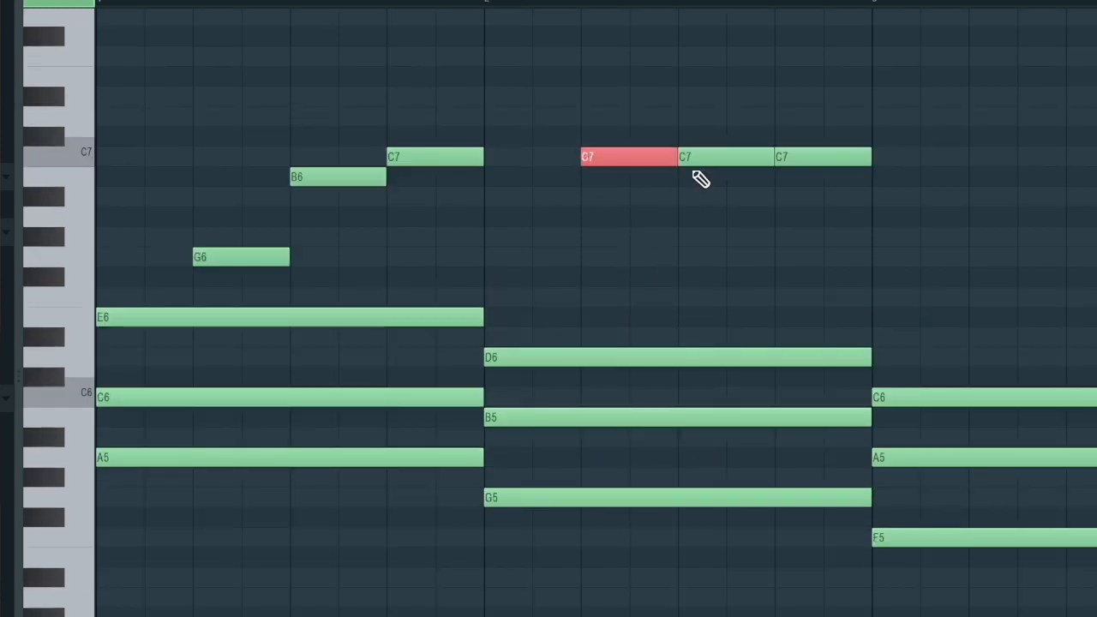
pyautogui.click(718, 156)
pyautogui.hotkey('shift', 'Down')
pyautogui.hotkey('shift', 'Down')
pyautogui.hotkey('shift', 'Down')
pyautogui.hotkey('shift', 'Down')
pyautogui.hotkey('shift', 'Down')
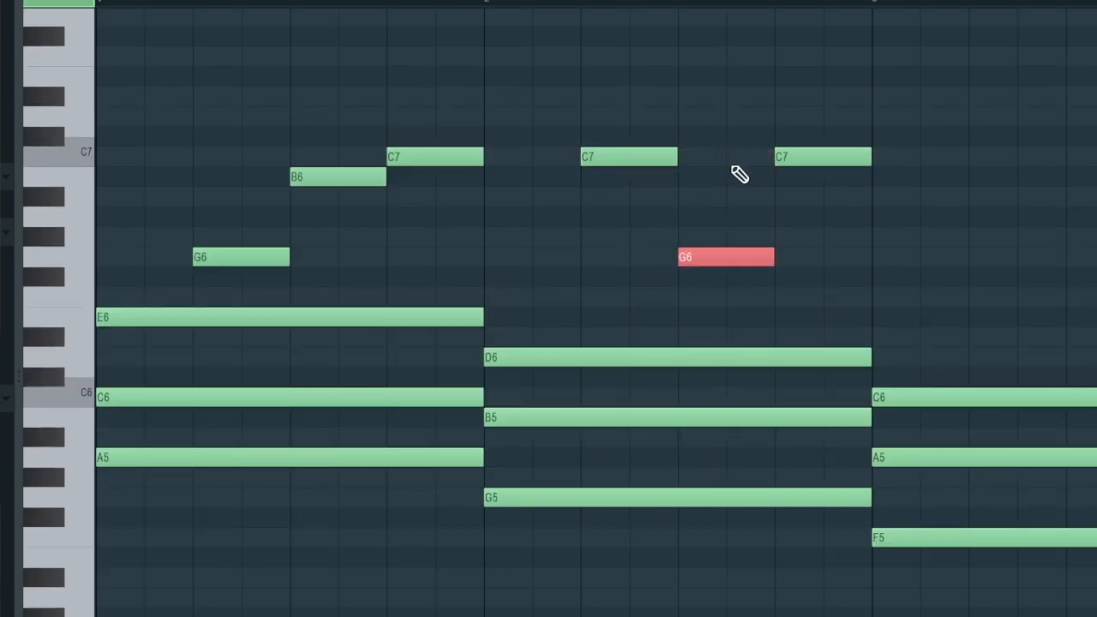
pyautogui.hotkey('shift', 'Up')
pyautogui.hotkey('shift', 'Up')
pyautogui.hotkey('shift', 'Up')
pyautogui.hotkey('shift', 'Up')
# - Lower the last melody note of bar 2 to G6
pyautogui.click(803, 157)
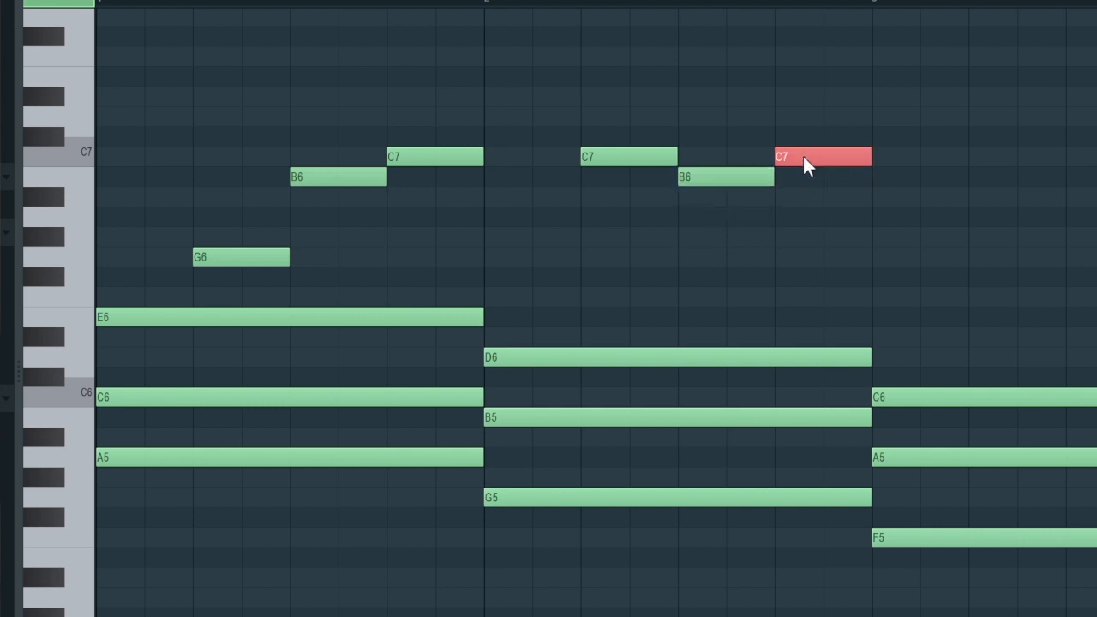
pyautogui.hotkey('shift', 'Down')
pyautogui.hotkey('shift', 'Down')
pyautogui.hotkey('shift', 'Down')
pyautogui.hotkey('shift', 'Down')
pyautogui.hotkey('shift', 'Down')
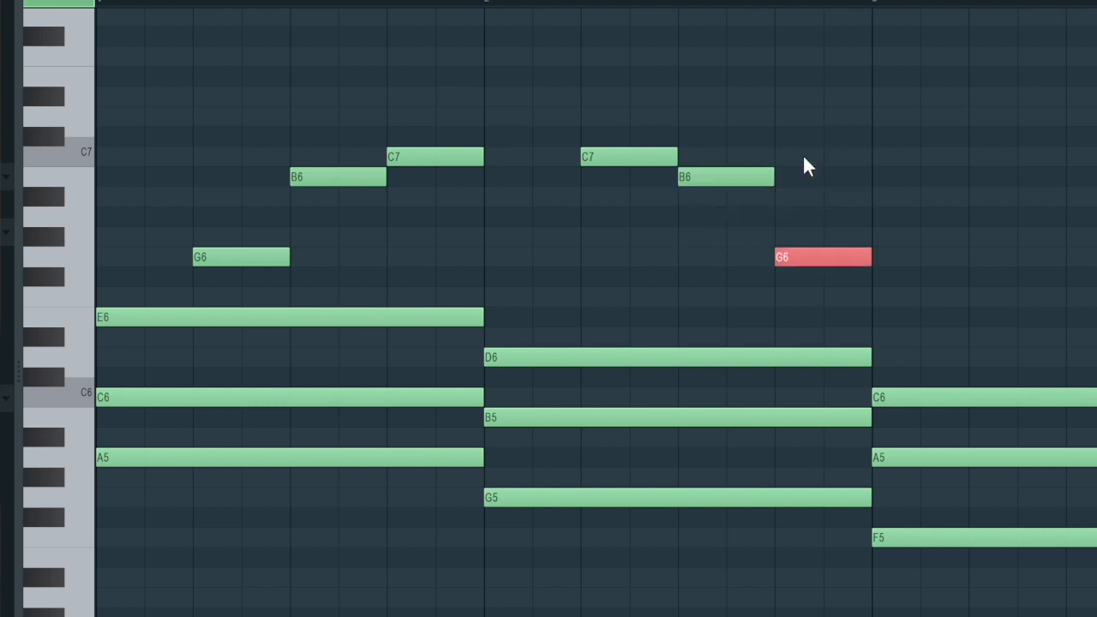
# - Raise all six melody notes in bars 1 and 2 by one octave
pyautogui.scroll(-3, 804, 157)
pyautogui.moveTo(400, 282); pyautogui.dragTo(80, 155)
pyautogui.hotkey('ctrl', 'Up')
pyautogui.scroll(4, 268, 312)
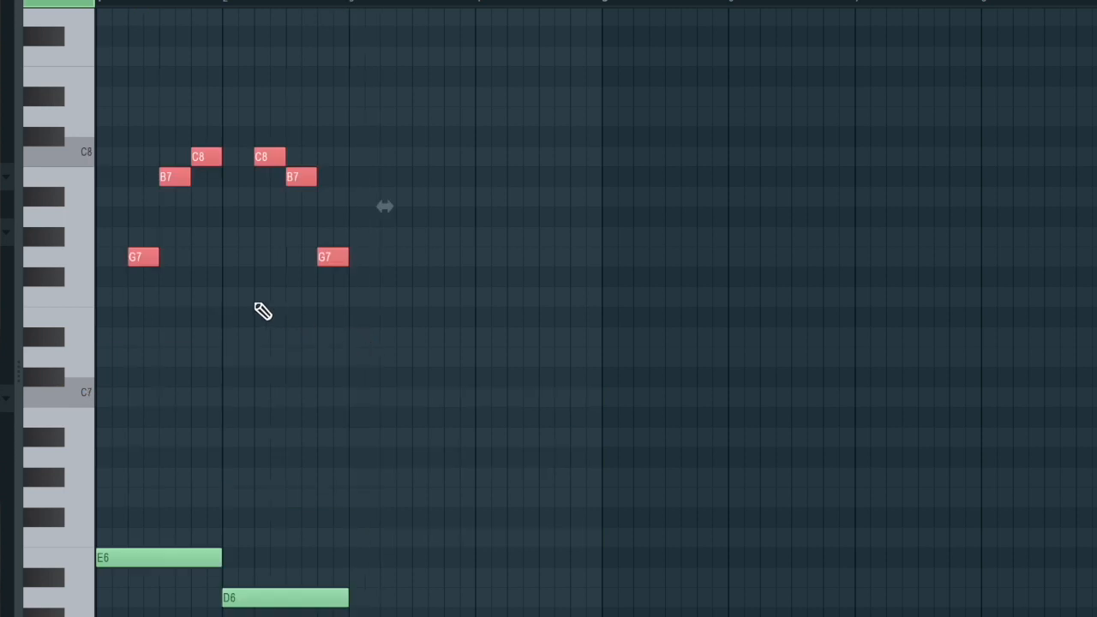
# - Copy the melody into bars 3 and 4, replacing the bar 4 notes with A7, E7 and C7
pyautogui.moveTo(147, 257); pyautogui.dragTo(403, 257)
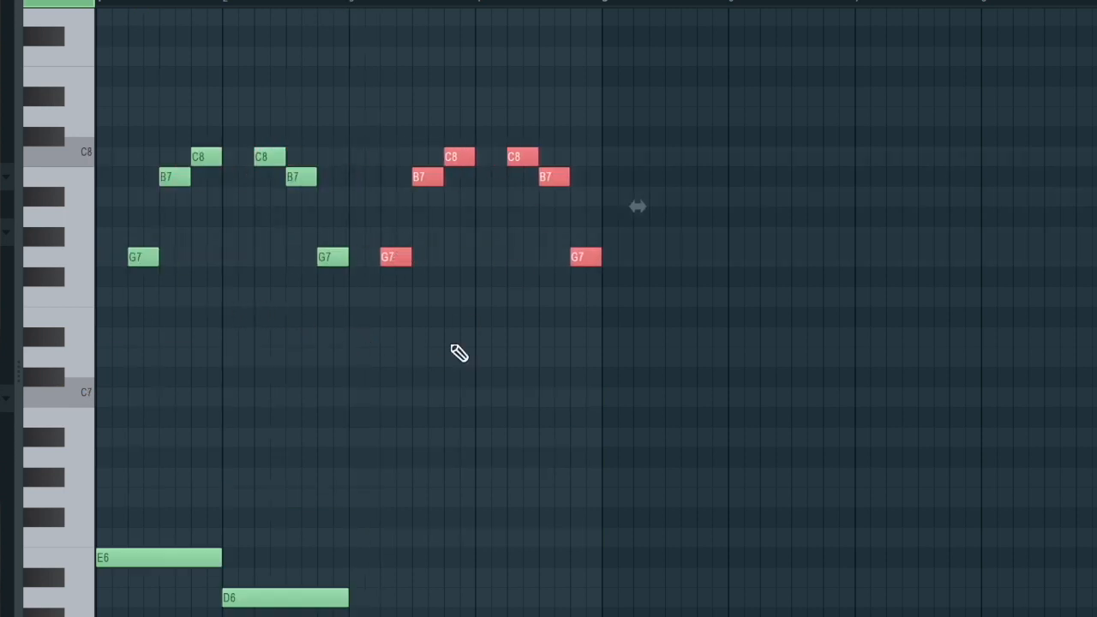
pyautogui.scroll(3, 476, 329)
pyautogui.scroll(-1, 476, 329)
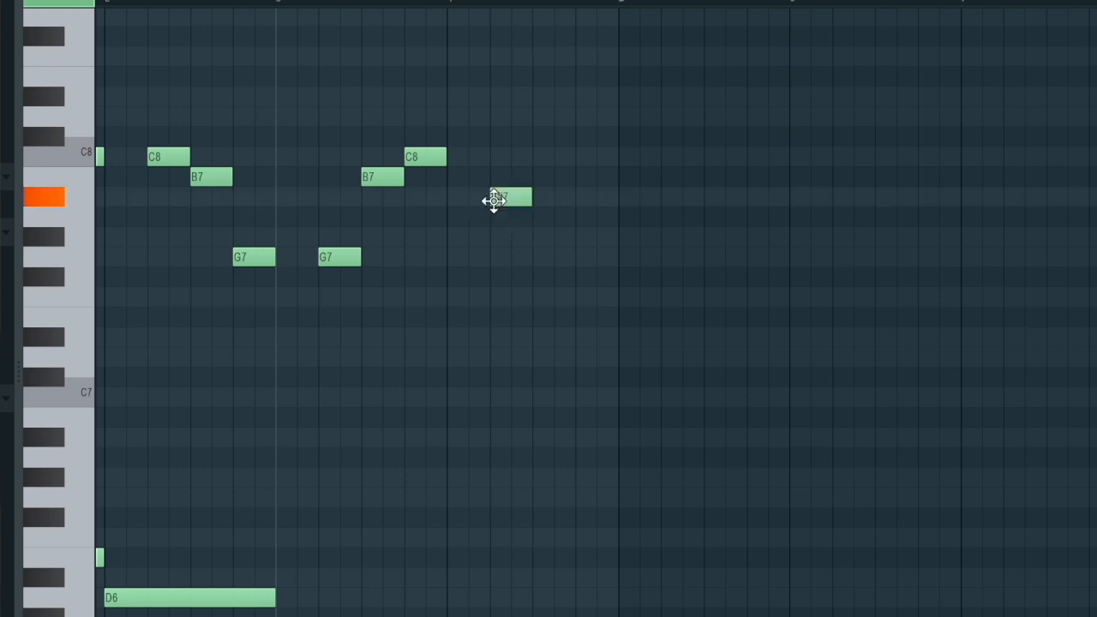
pyautogui.moveTo(511, 200); pyautogui.dragTo(510, 228)
pyautogui.moveTo(553, 258); pyautogui.dragTo(564, 320)
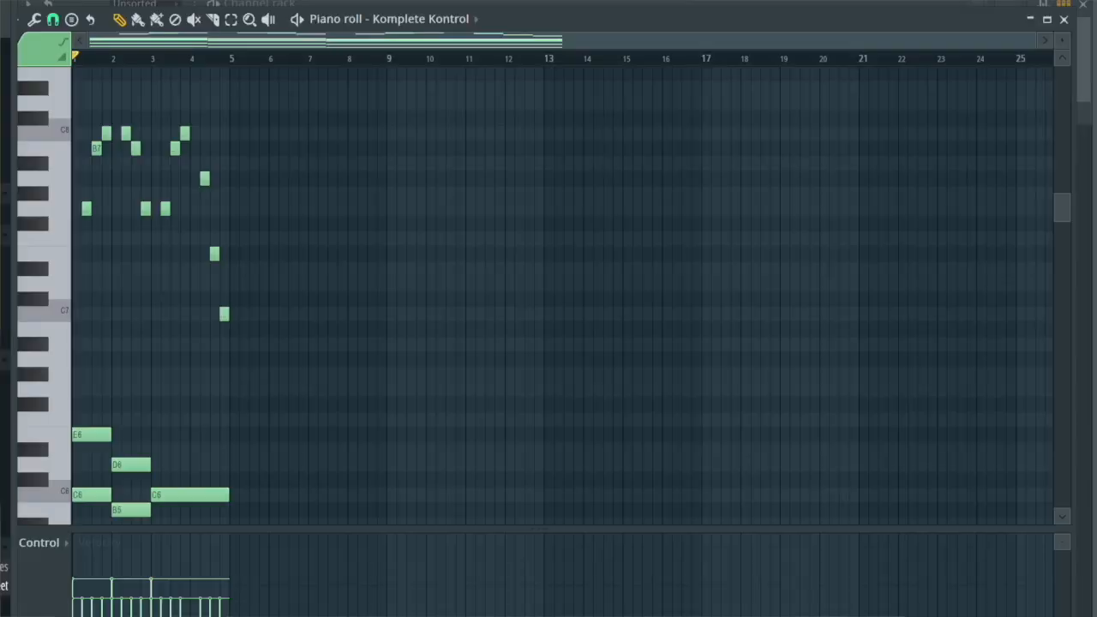
# - Play back the four-bar pattern and review the melody together with the chords
pyautogui.press('space')
pyautogui.scroll(-3, 234, 329)
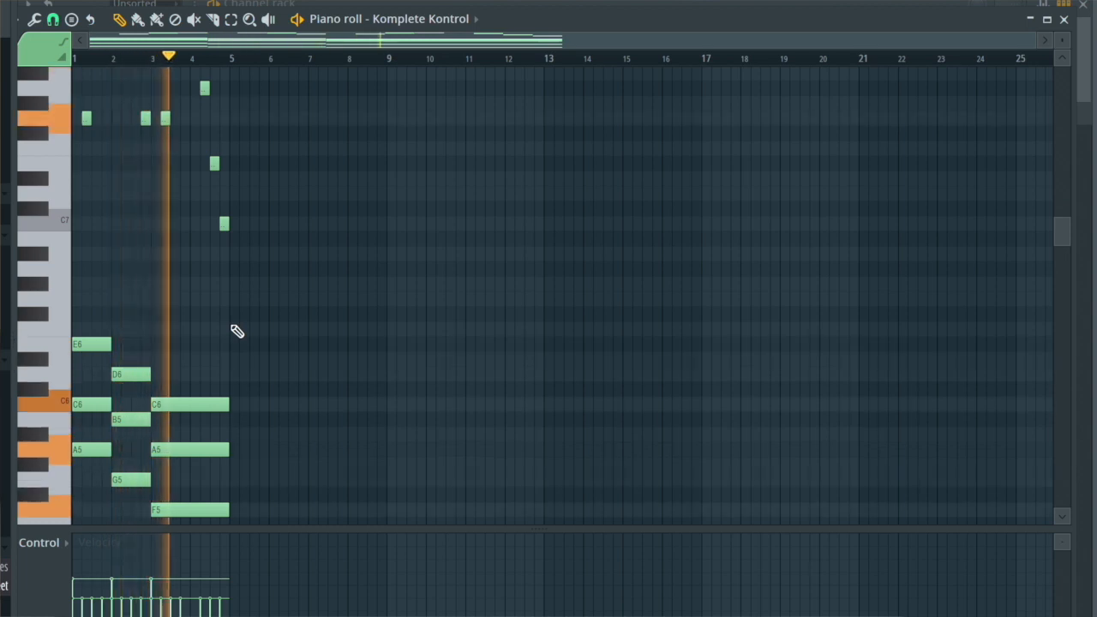
pyautogui.scroll(3, 235, 328)
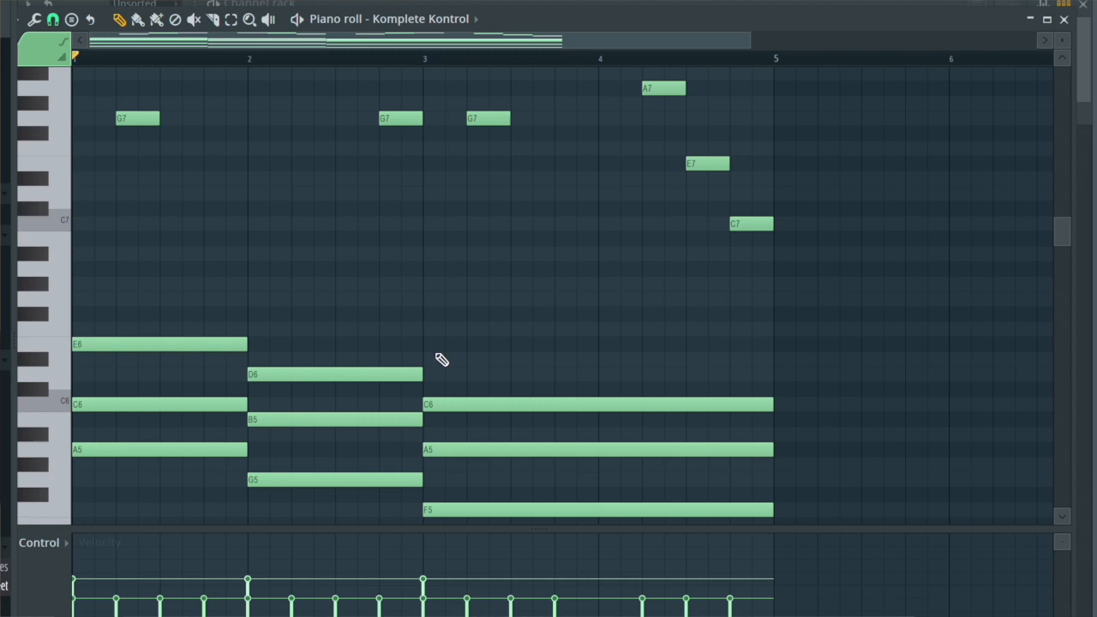
pyautogui.scroll(1, 442, 360)
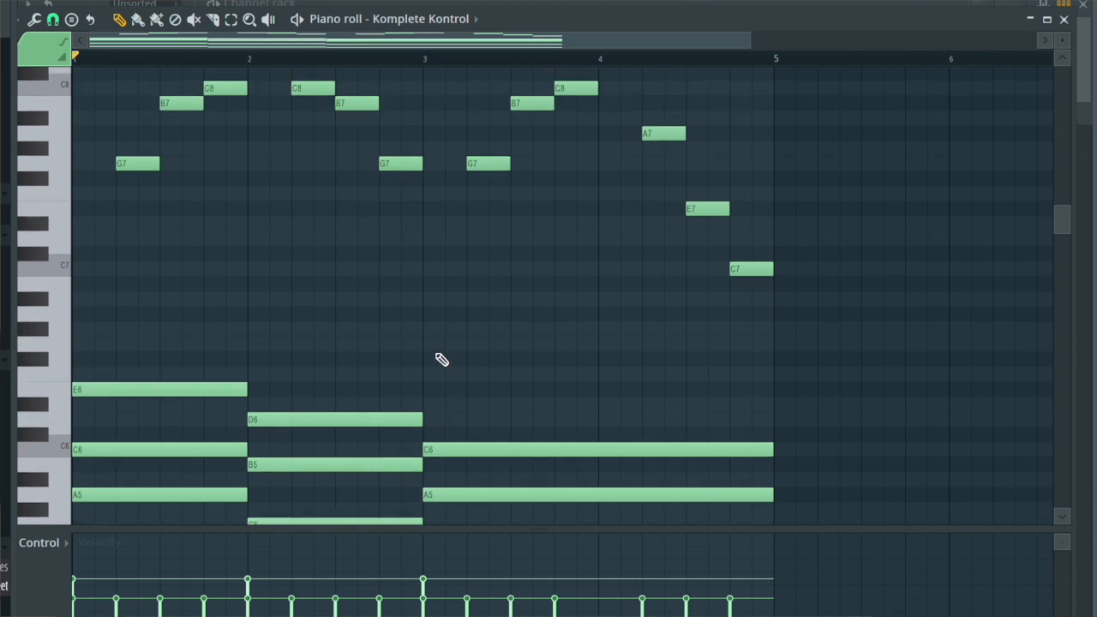
# - Slice the C6 chord note in bar 1 at beat 4
pyautogui.scroll(-4, 430, 446)
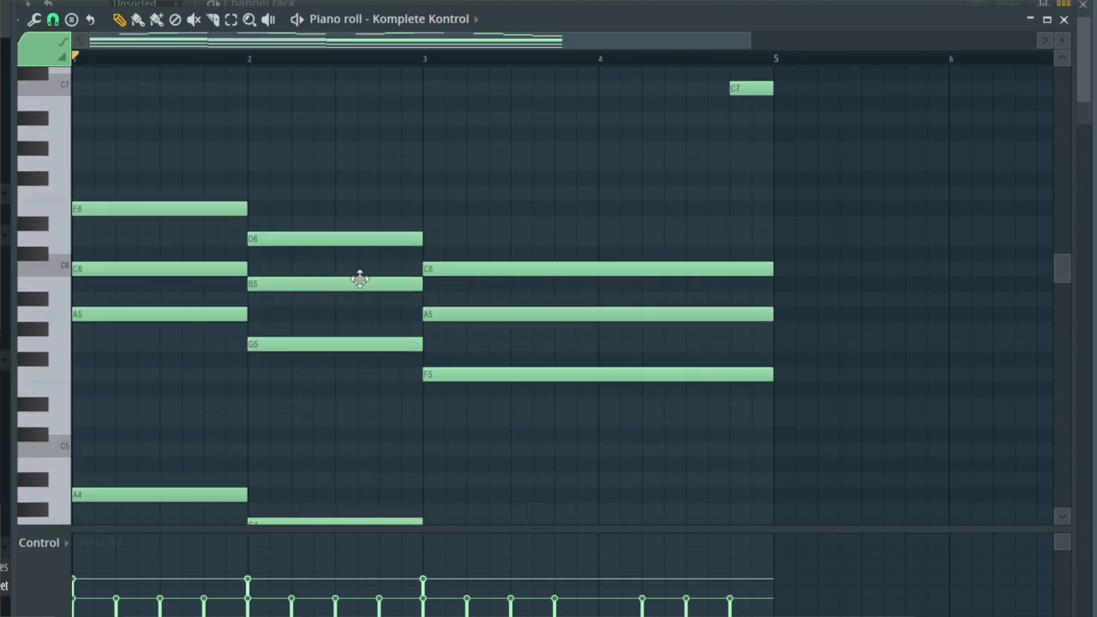
pyautogui.scroll(5, 429, 364)
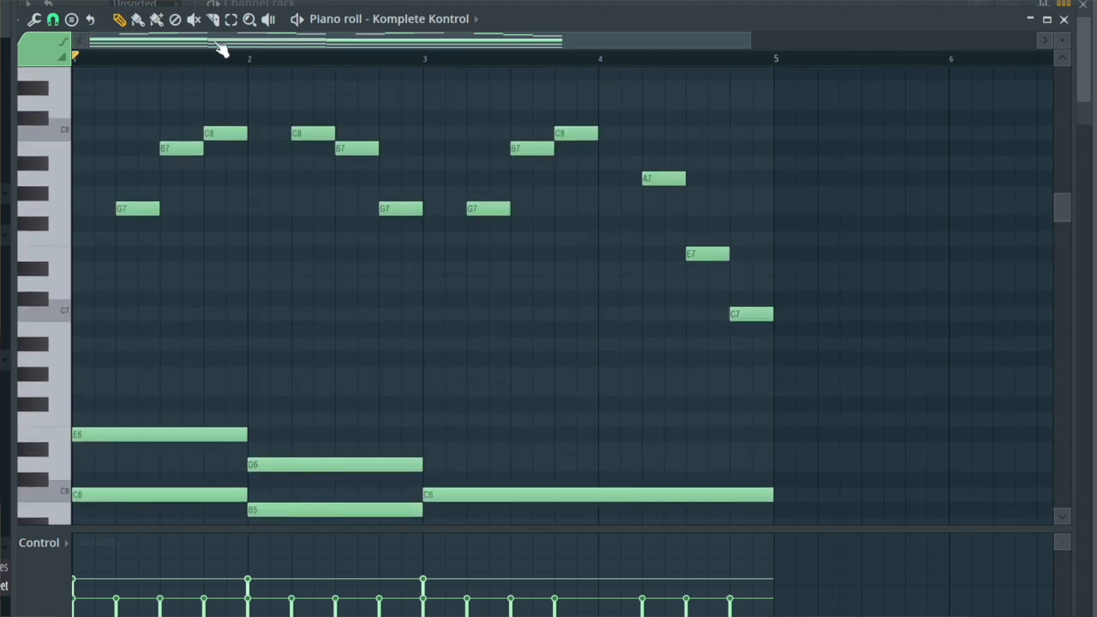
pyautogui.scroll(-2, 238, 343)
pyautogui.scroll(2, 232, 343)
pyautogui.scroll(-2, 215, 162)
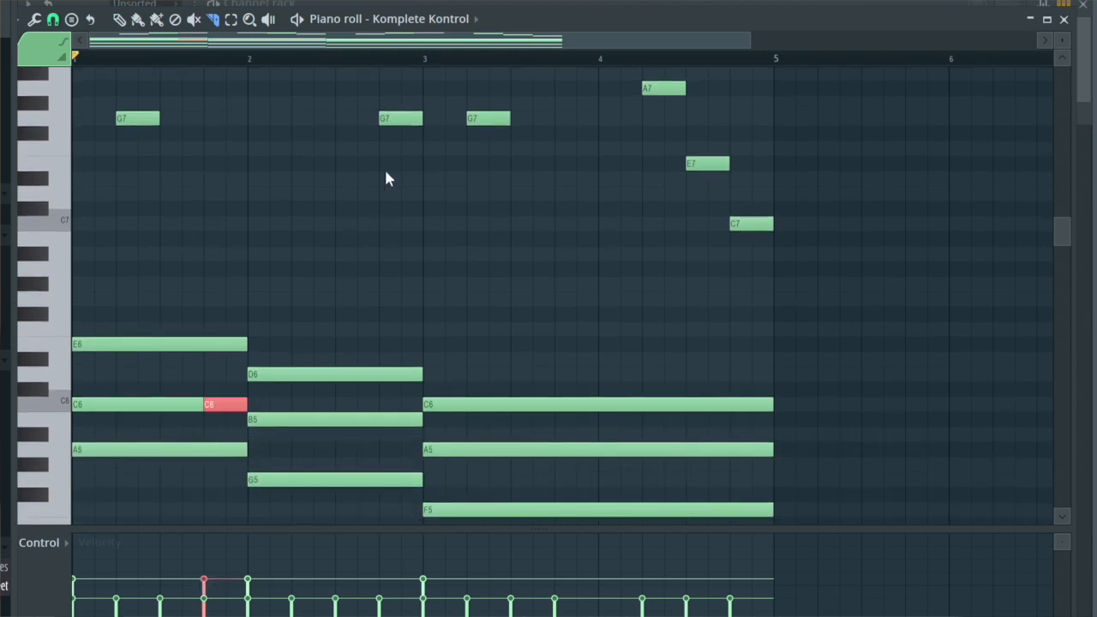
# - Slice the G5 chord note at beat 4 of bar 2, C6 at beat 4 of bars 3 and 4, and A5 at beat 2 of bar 4
pyautogui.click(383, 474)
pyautogui.scroll(3, 501, 434)
pyautogui.scroll(-4, 501, 433)
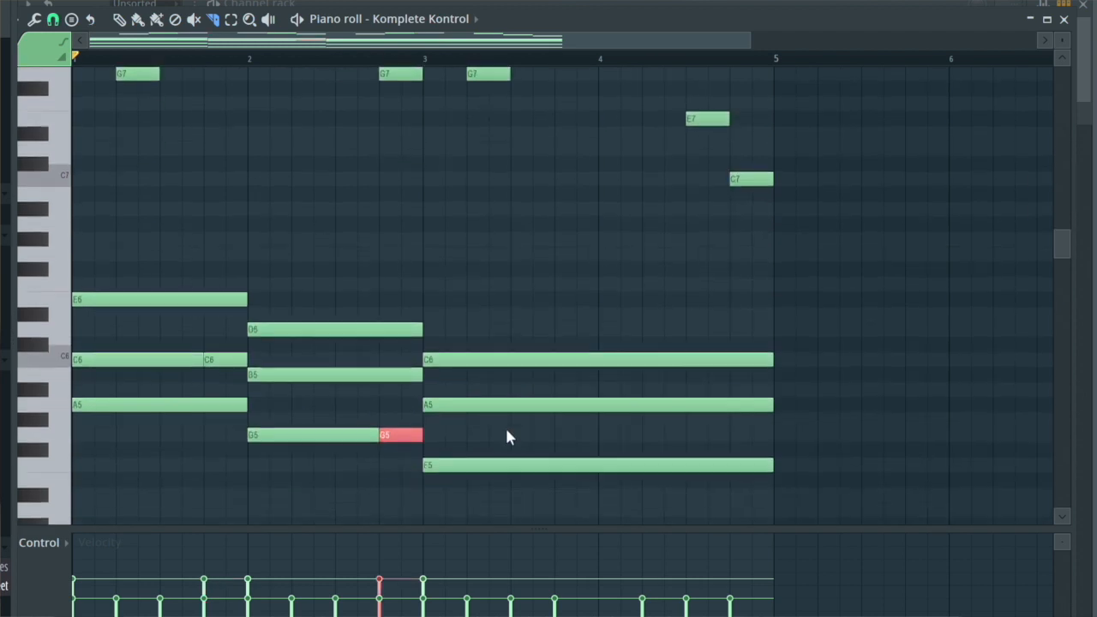
pyautogui.click(556, 359)
pyautogui.scroll(4, 649, 295)
pyautogui.scroll(-2, 648, 294)
pyautogui.scroll(-1, 675, 326)
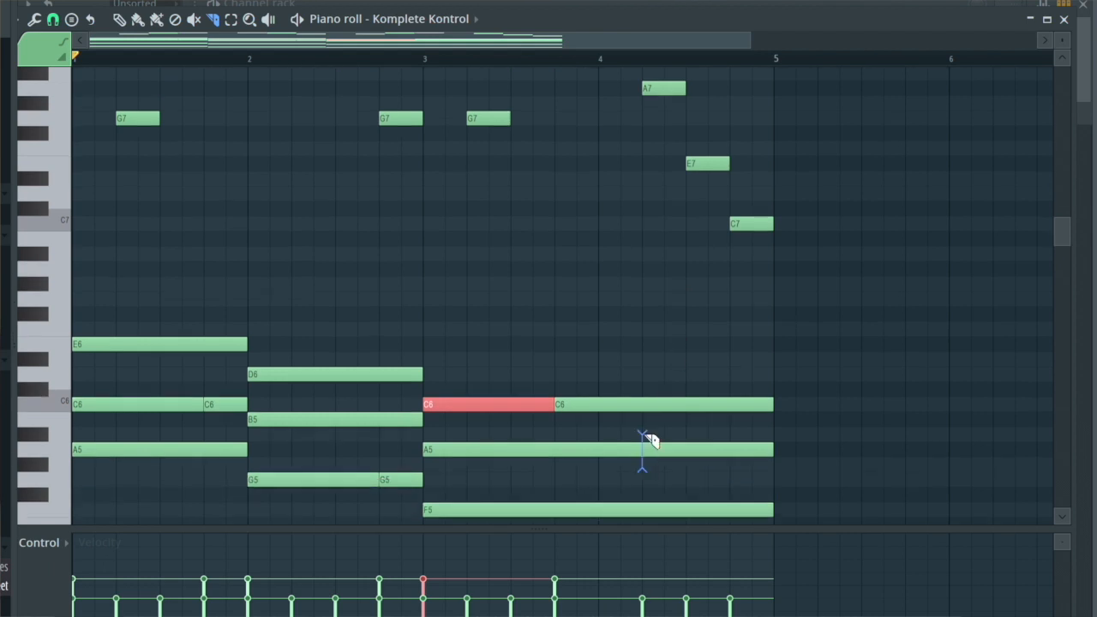
pyautogui.click(643, 450)
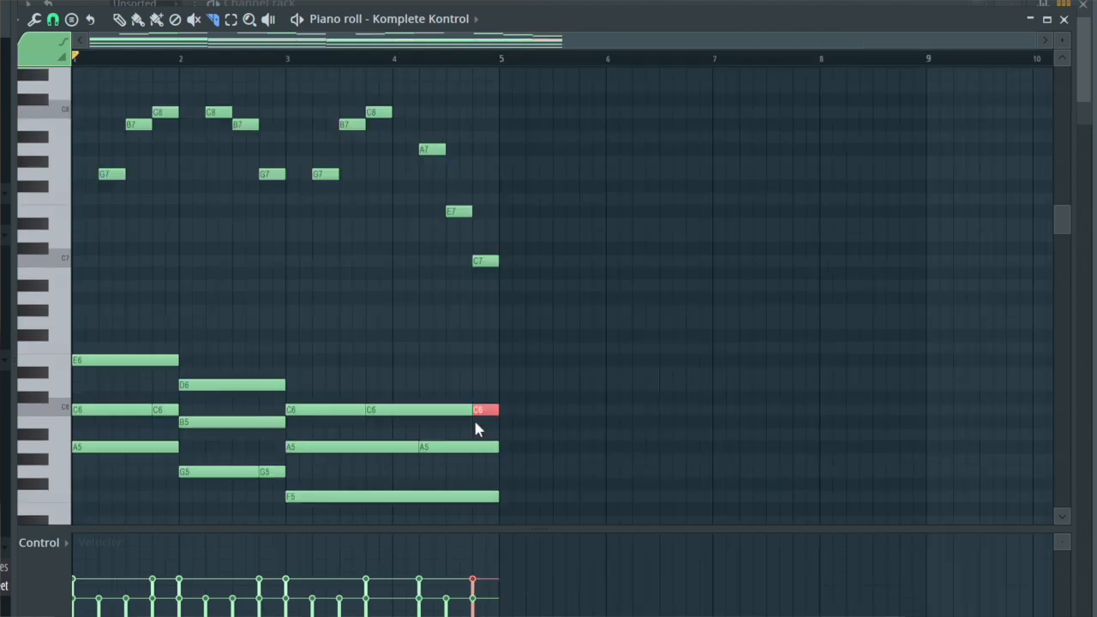
# - Play back the pattern to check the sliced chords with the melody
pyautogui.press('space')
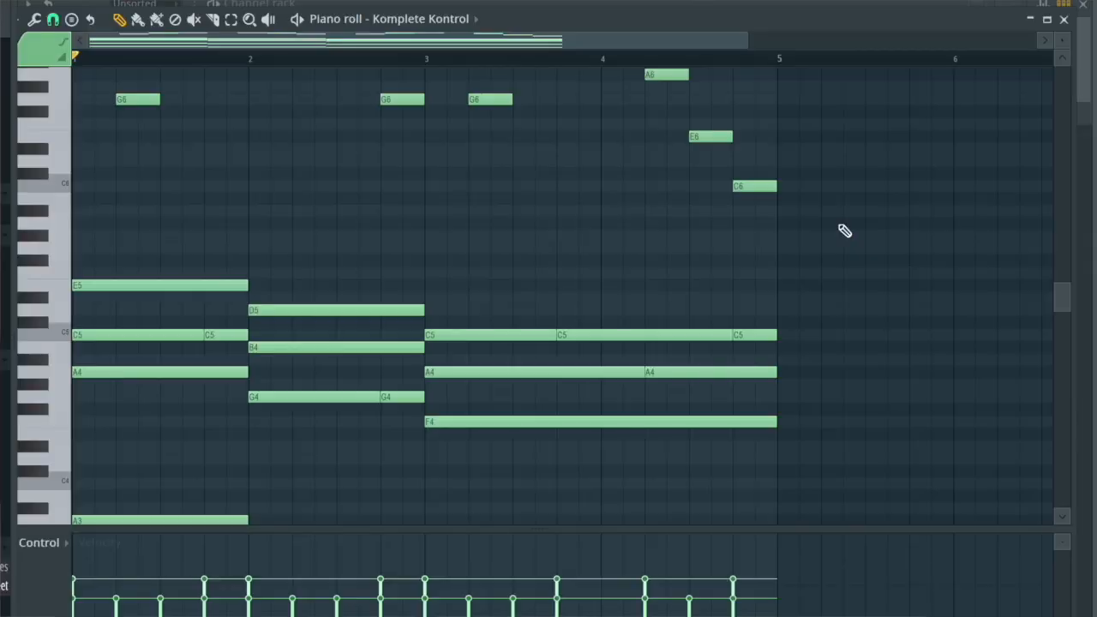
pyautogui.scroll(-3, 844, 231)
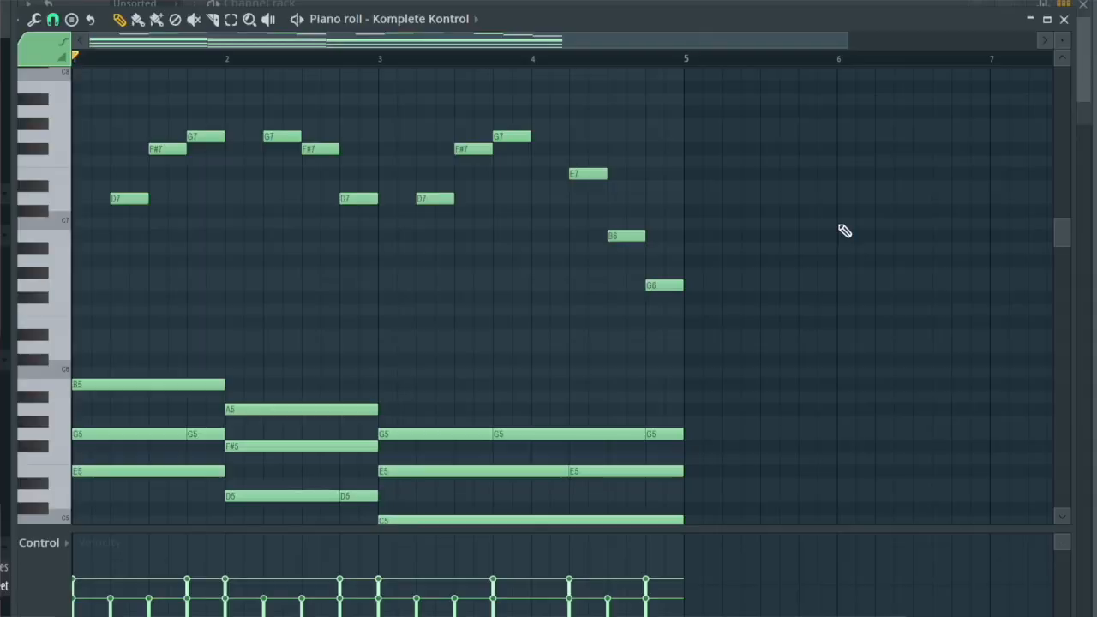
pyautogui.press('space')
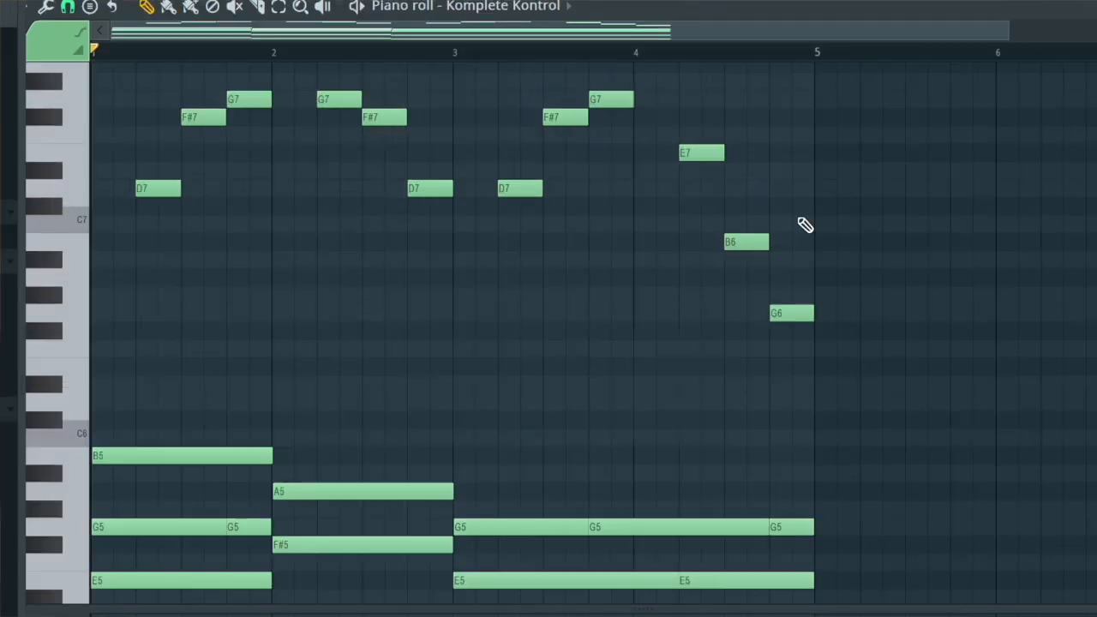
# - Cut all the melody notes above the chords out of the Komplete Kontrol part
pyautogui.scroll(2, 886, 377)
pyautogui.moveTo(889, 423); pyautogui.dragTo(144, 130)
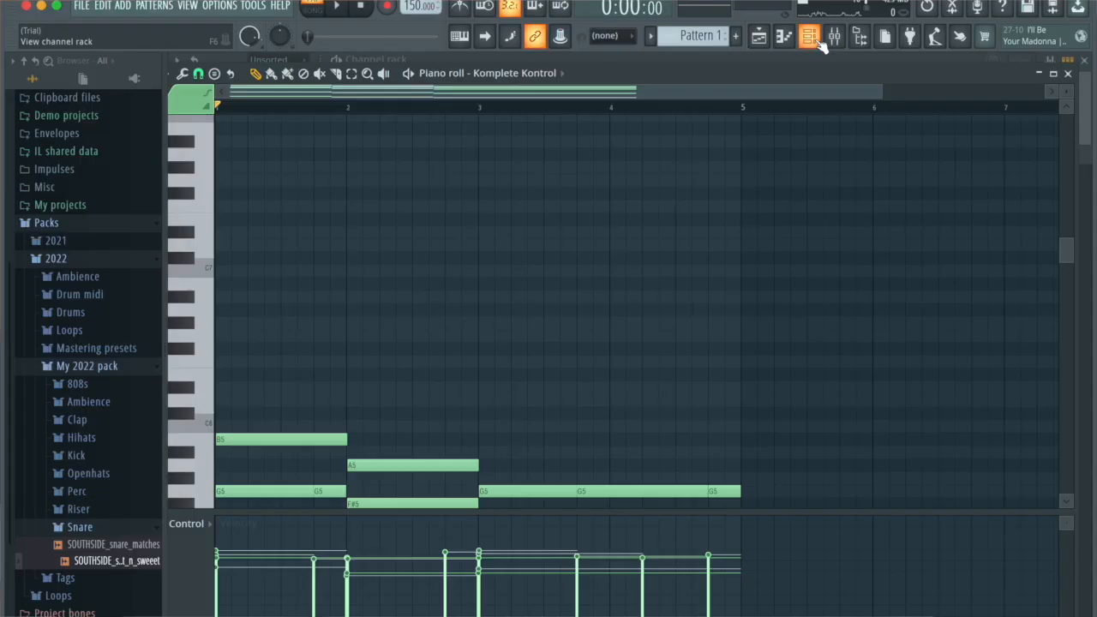
pyautogui.click(814, 39)
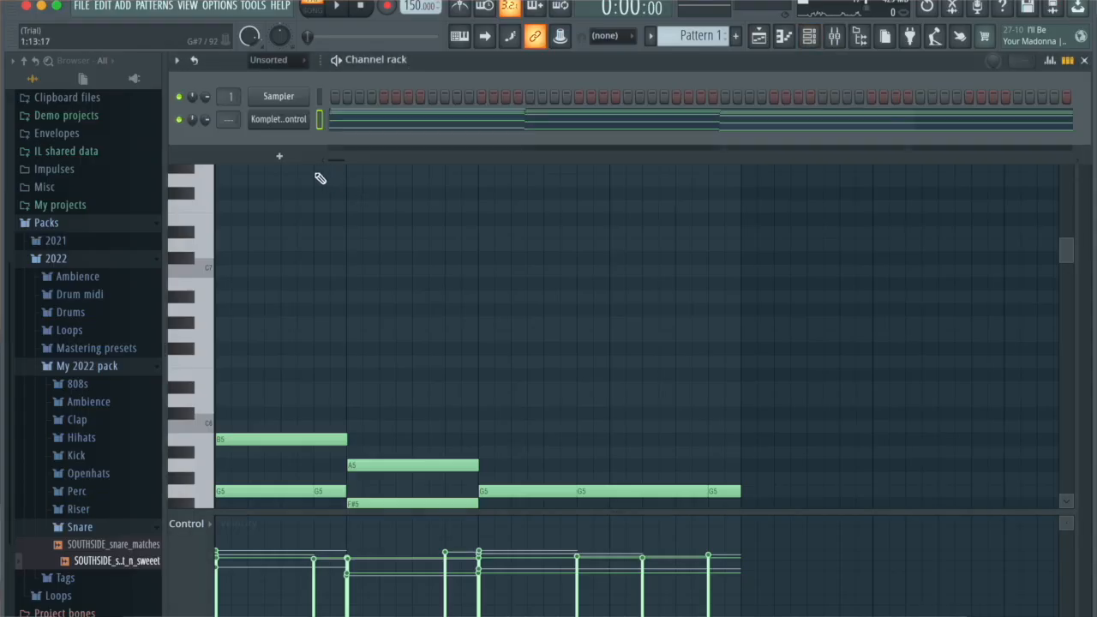
# - Add a second Komplete Kontrol instrument and paste the melody into its piano roll
pyautogui.click(278, 156)
pyautogui.click(333, 10)
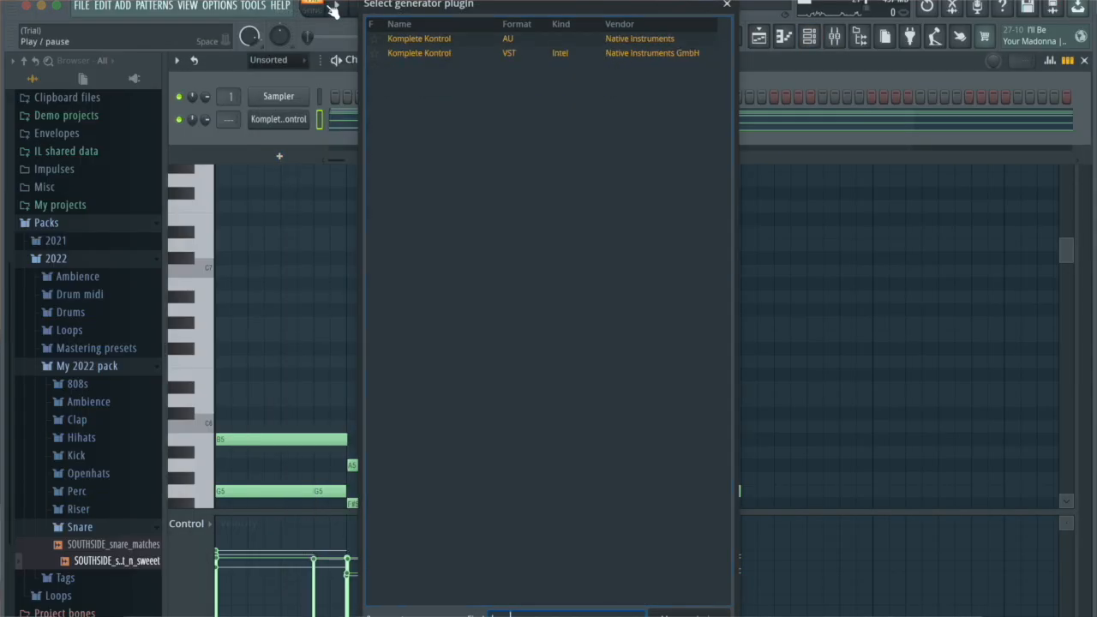
pyautogui.press('Return')
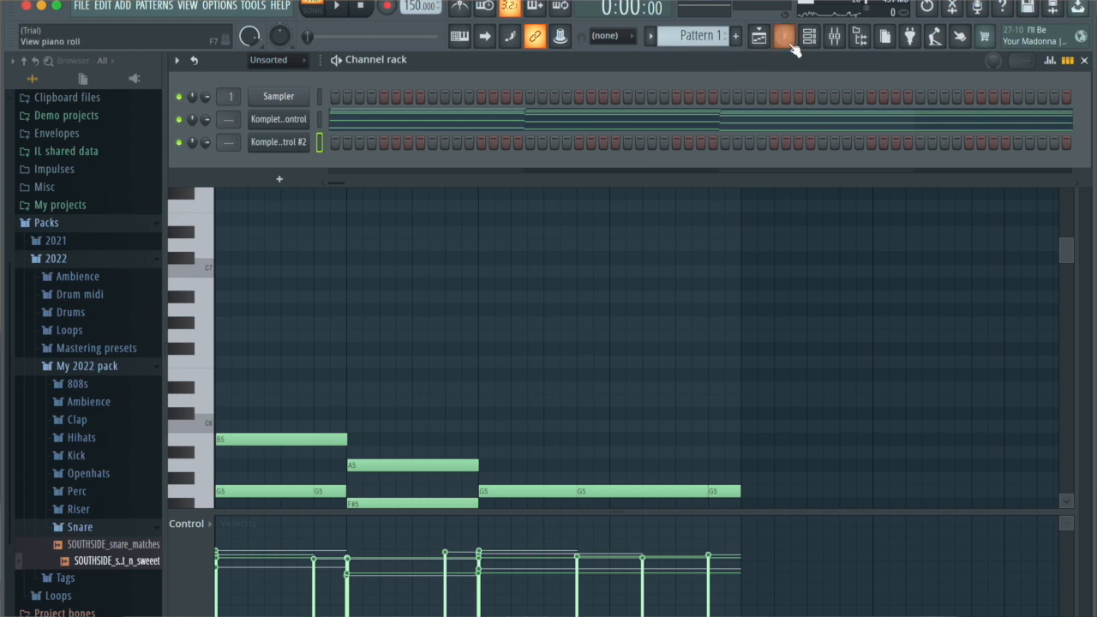
pyautogui.click(784, 36)
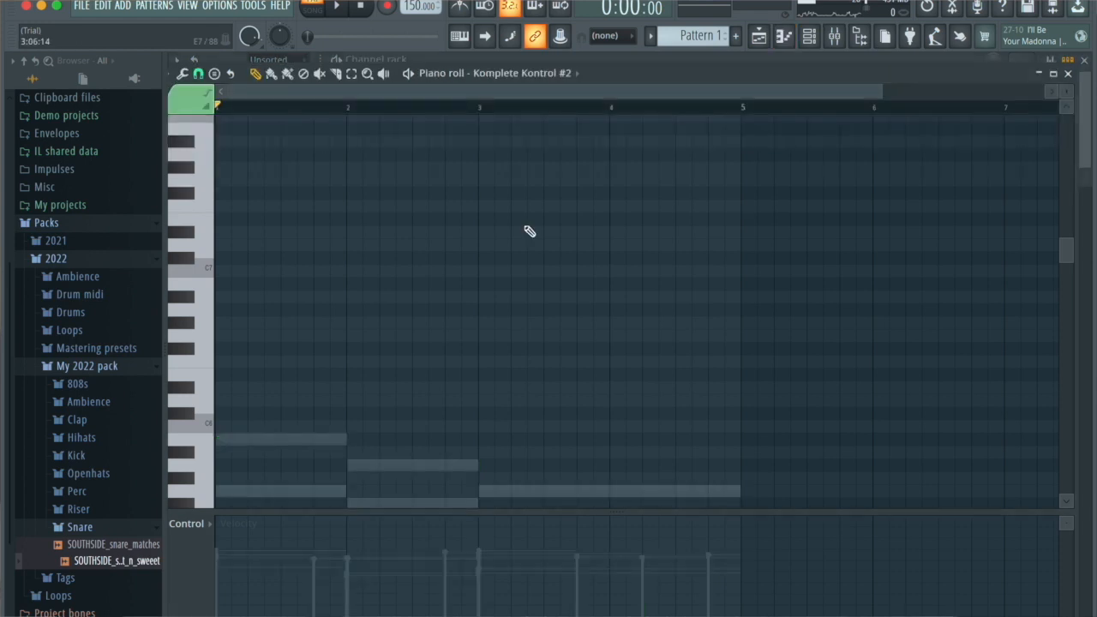
pyautogui.hotkey('ctrl', 'v')
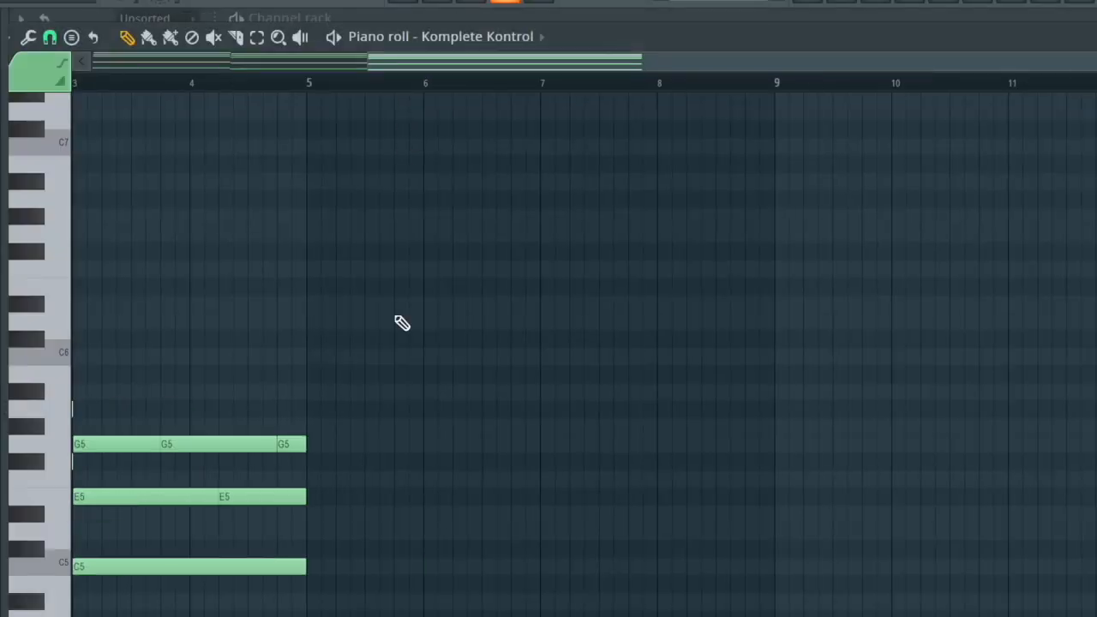
# - Copy the upper octave bass notes E4, D4 and C4 from the Komplete Kontrol chord part
pyautogui.hscroll(-3, 402, 322)
pyautogui.scroll(-8, 402, 322)
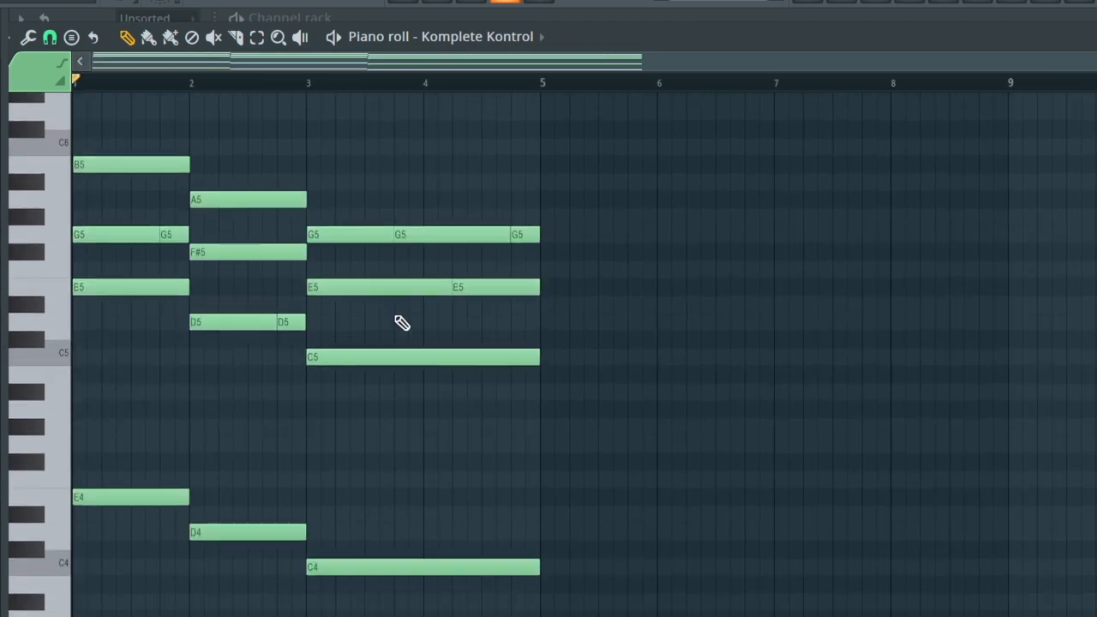
pyautogui.moveTo(540, 483); pyautogui.dragTo(110, 272)
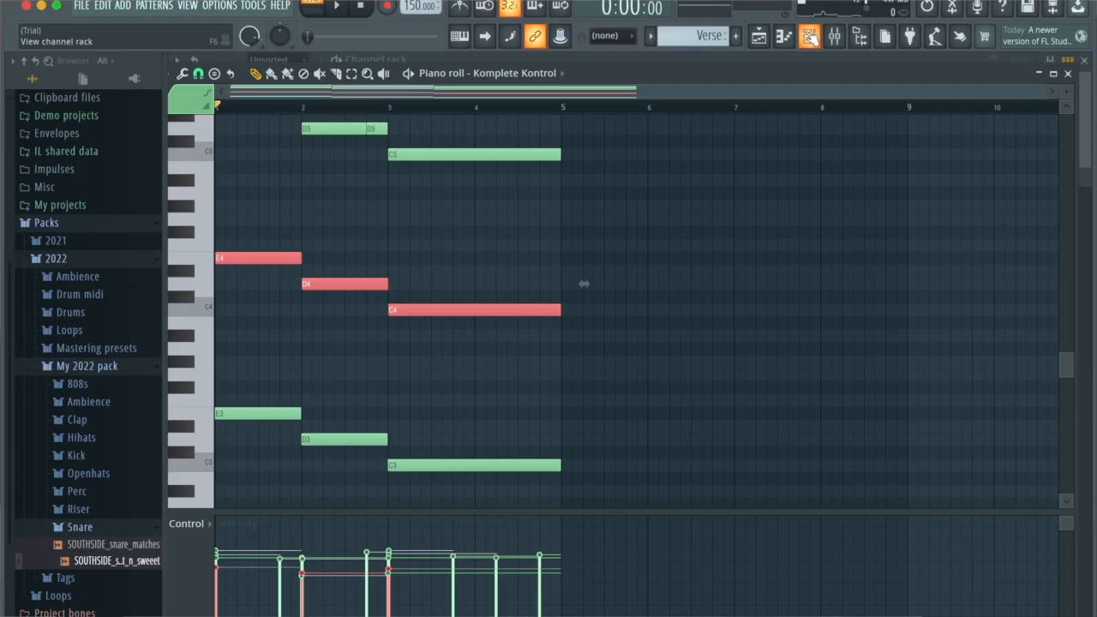
# - Add a Sytrus instrument with its Deep2 bass preset and play back the arrangement
pyautogui.click(809, 36)
pyautogui.click(273, 186)
pyautogui.click(312, 13)
pyautogui.write('sy')
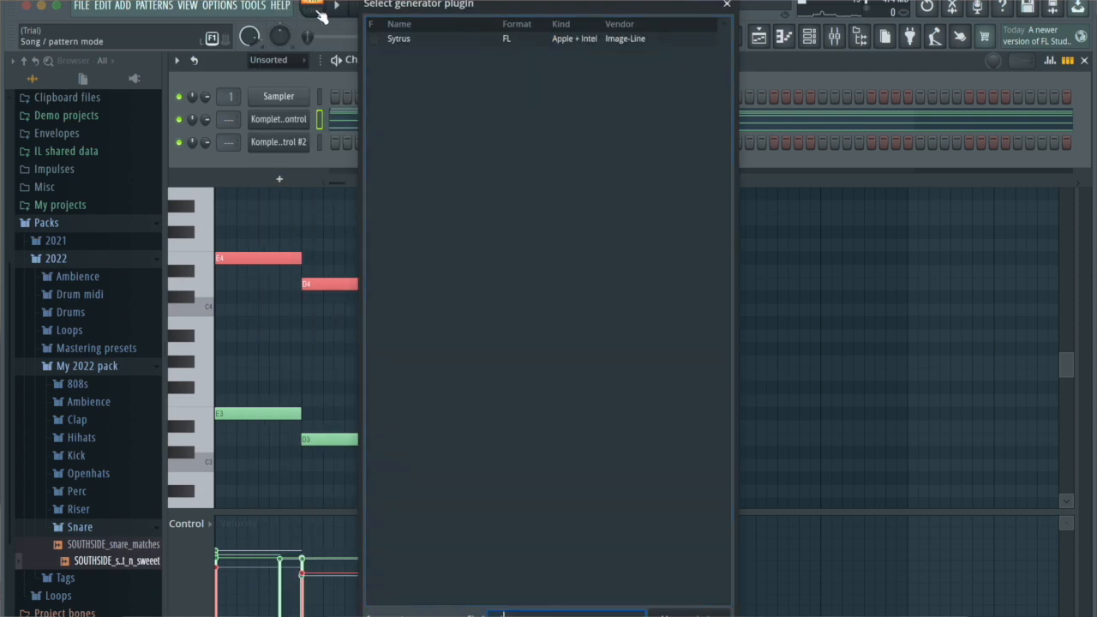
pyautogui.click(463, 41)
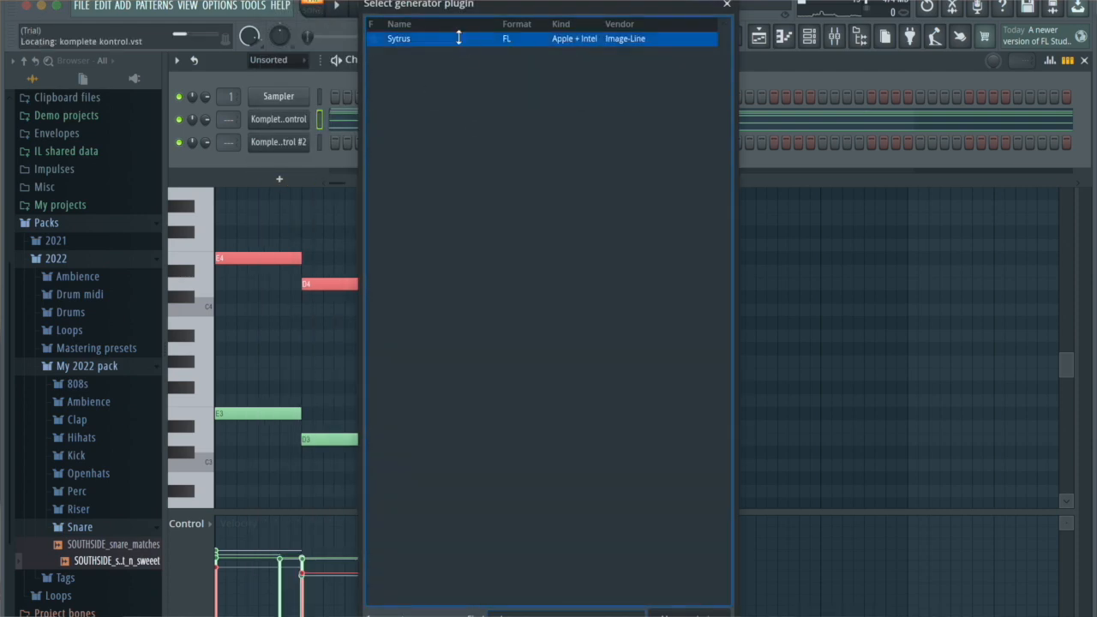
pyautogui.doubleClick(458, 37)
pyautogui.click(829, 178)
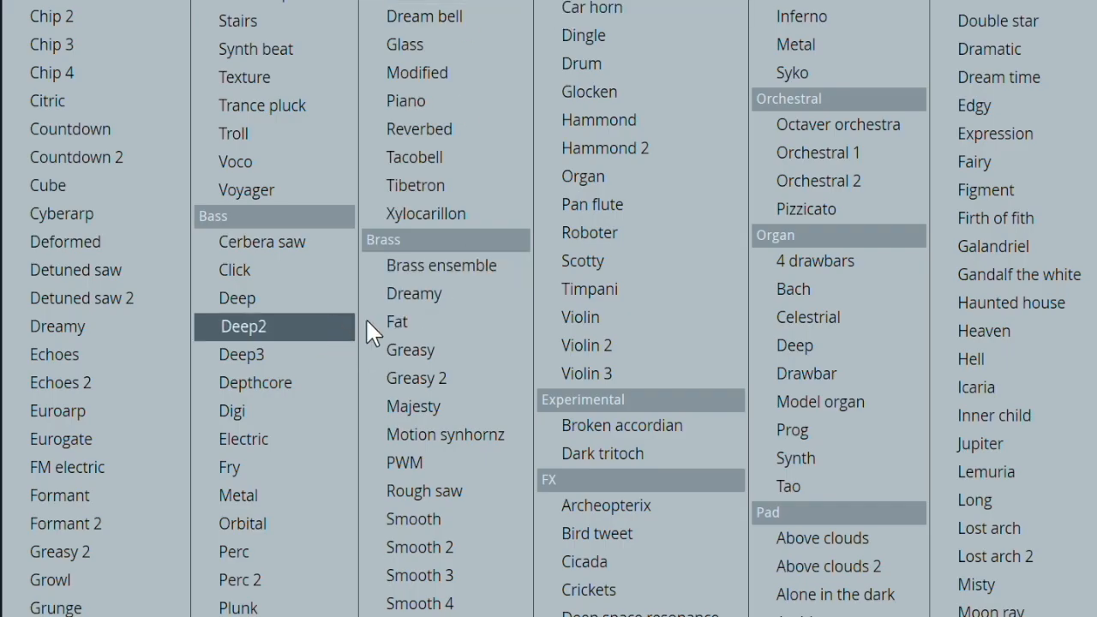
pyautogui.click(288, 331)
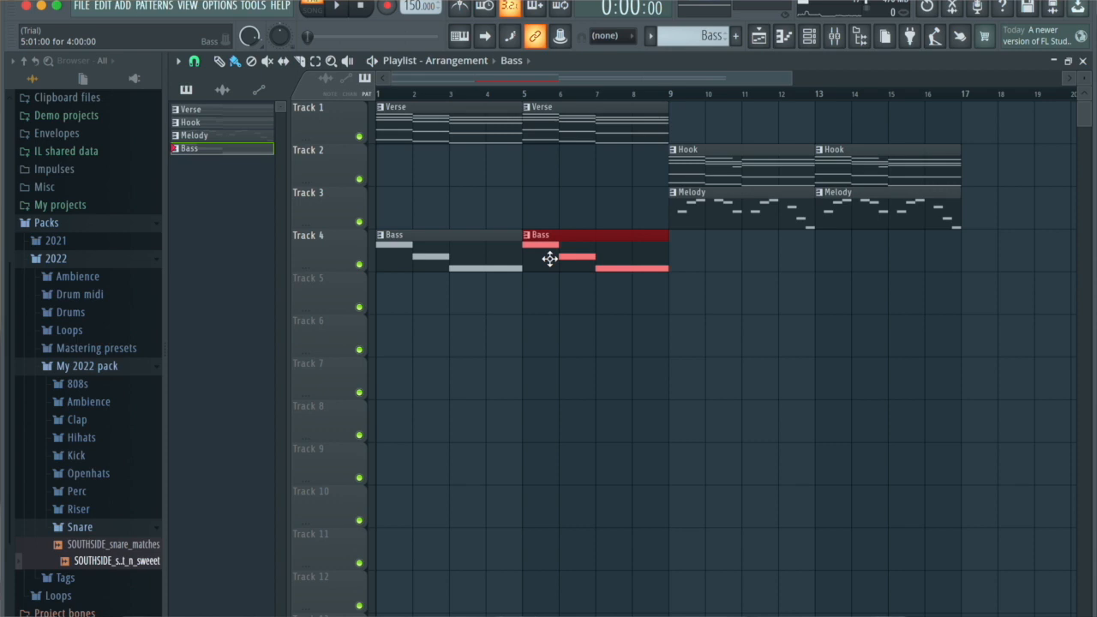
pyautogui.press('space')
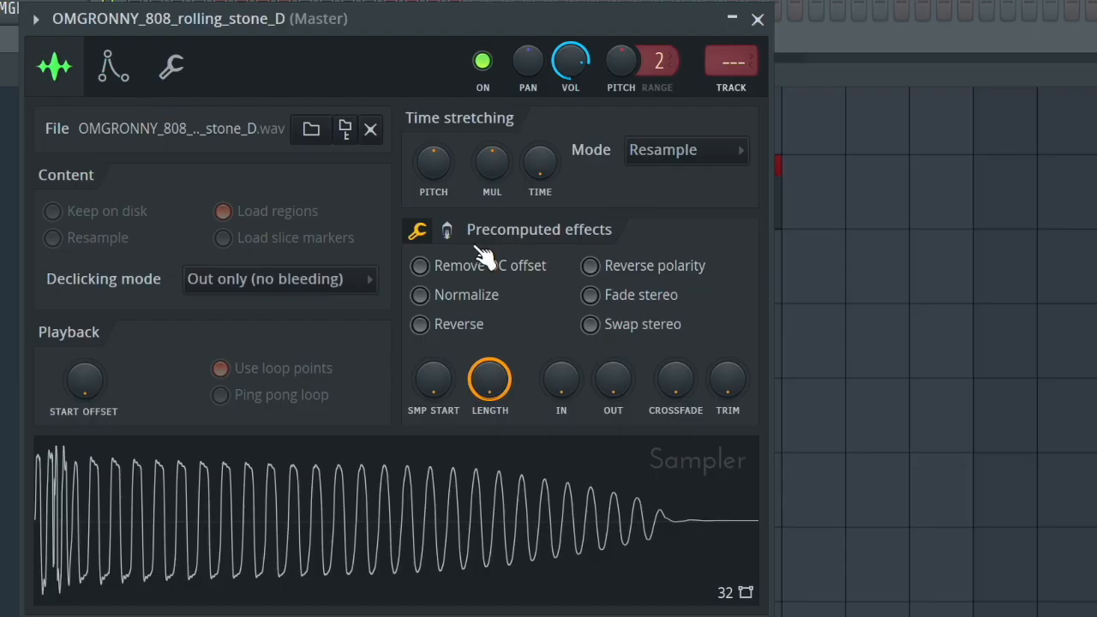
# - Raise the trim and slightly raise the boost of the OMGRONNY_808_rolling_stone_D sample
pyautogui.moveTo(733, 385); pyautogui.dragTo(733, 360)
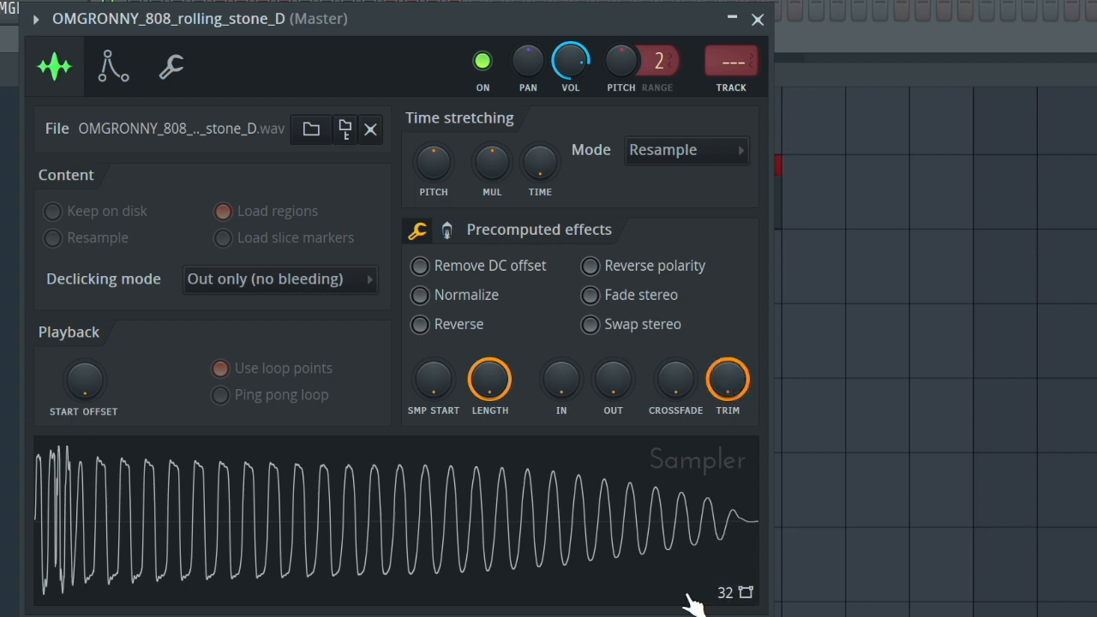
pyautogui.click(446, 232)
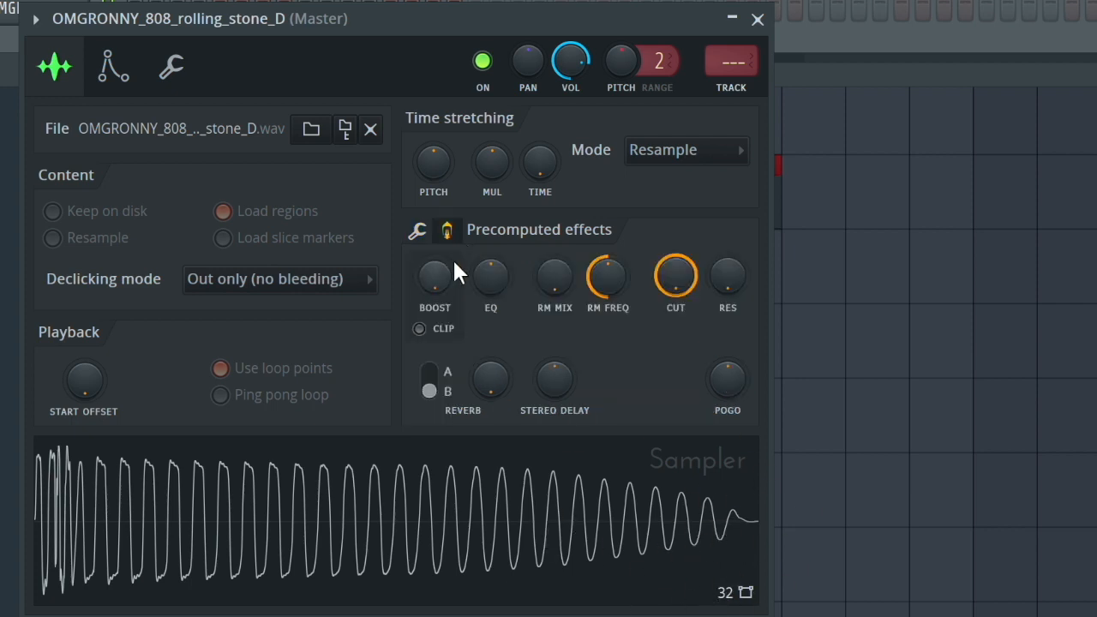
pyautogui.moveTo(442, 280); pyautogui.dragTo(442, 255)
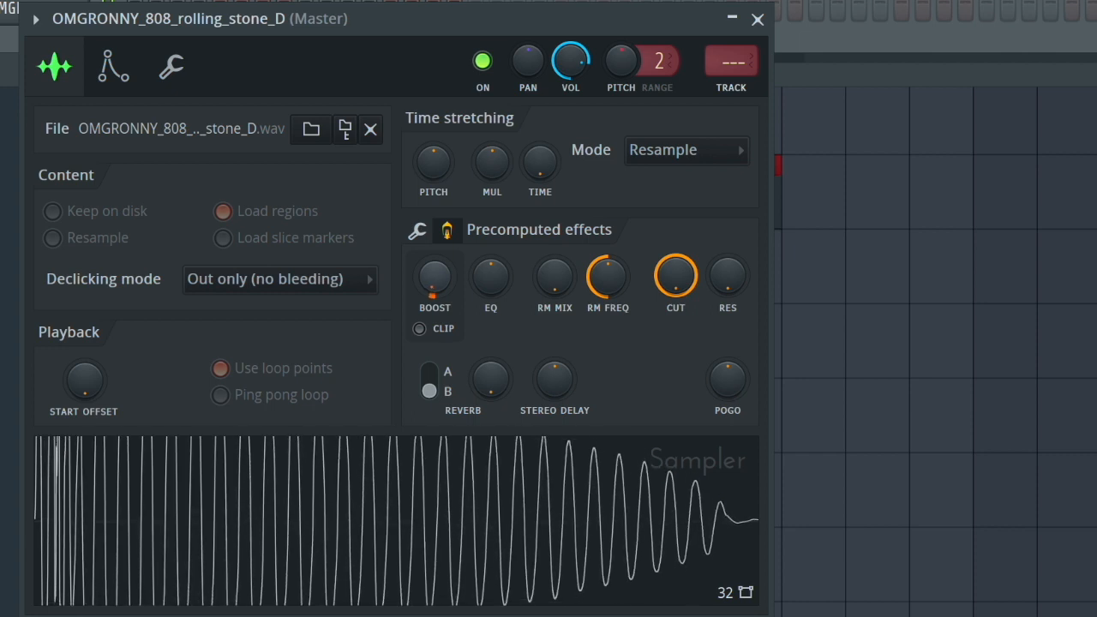
# - Adjust the volume envelope of the 808 sample and open its miscellaneous channel settings
pyautogui.click(114, 66)
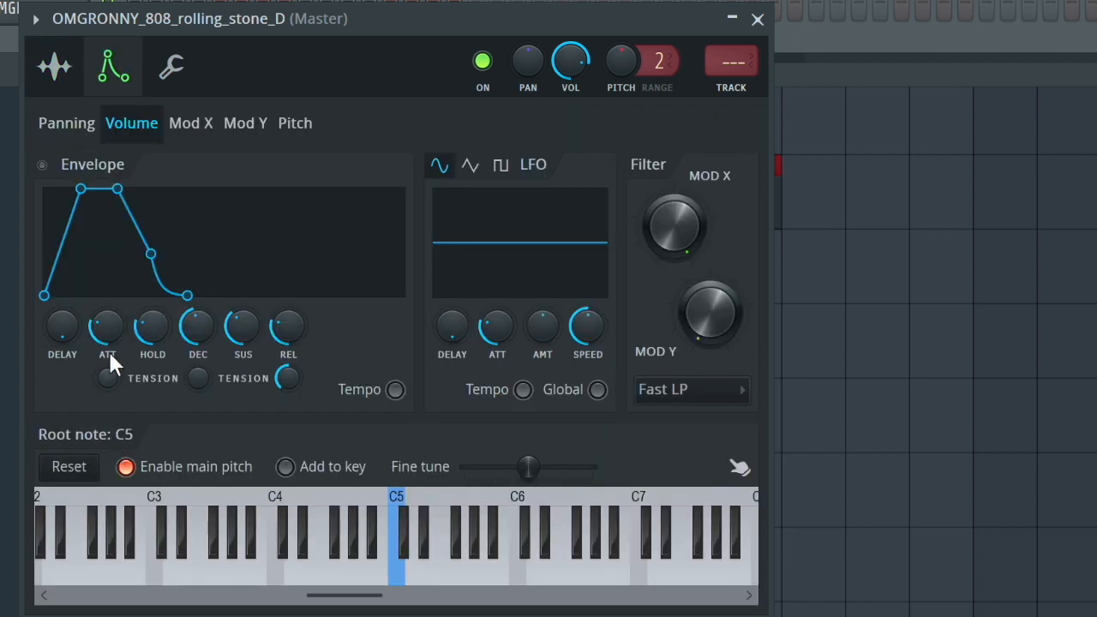
pyautogui.moveTo(109, 354); pyautogui.dragTo(110, 377)
pyautogui.moveTo(163, 350); pyautogui.dragTo(198, 370)
pyautogui.moveTo(255, 332); pyautogui.dragTo(256, 368)
pyautogui.click(173, 68)
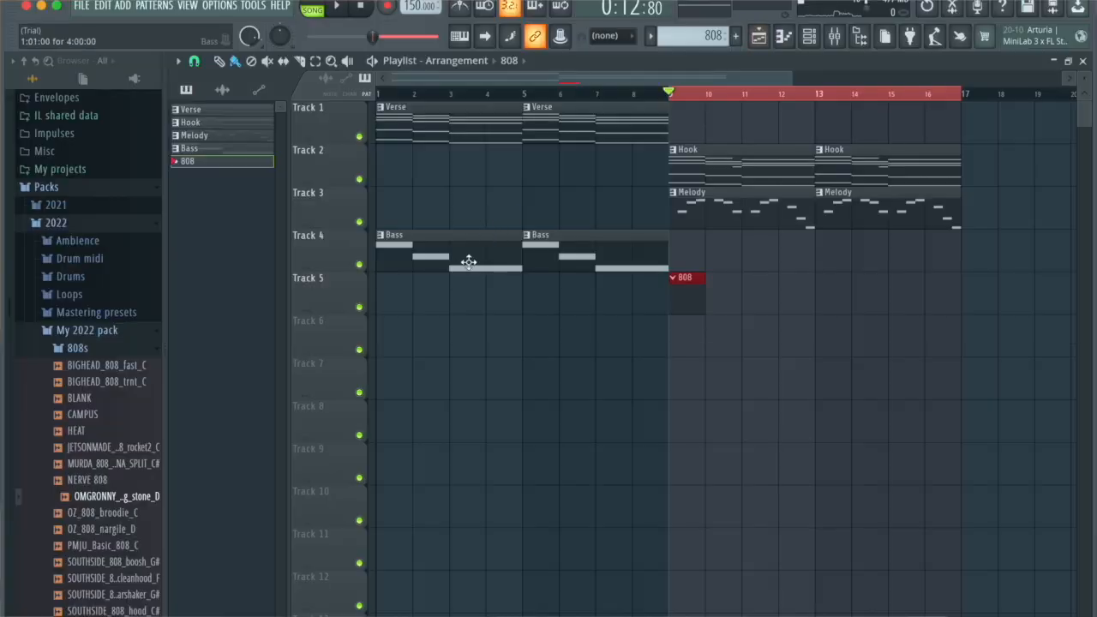
# - Copy all the Deep2 bass notes into the OMGRONNY 808's piano roll in the 808 pattern, as E5, D5 and C5
pyautogui.doubleClick(458, 277)
pyautogui.hotkey('ctrl', 'a')
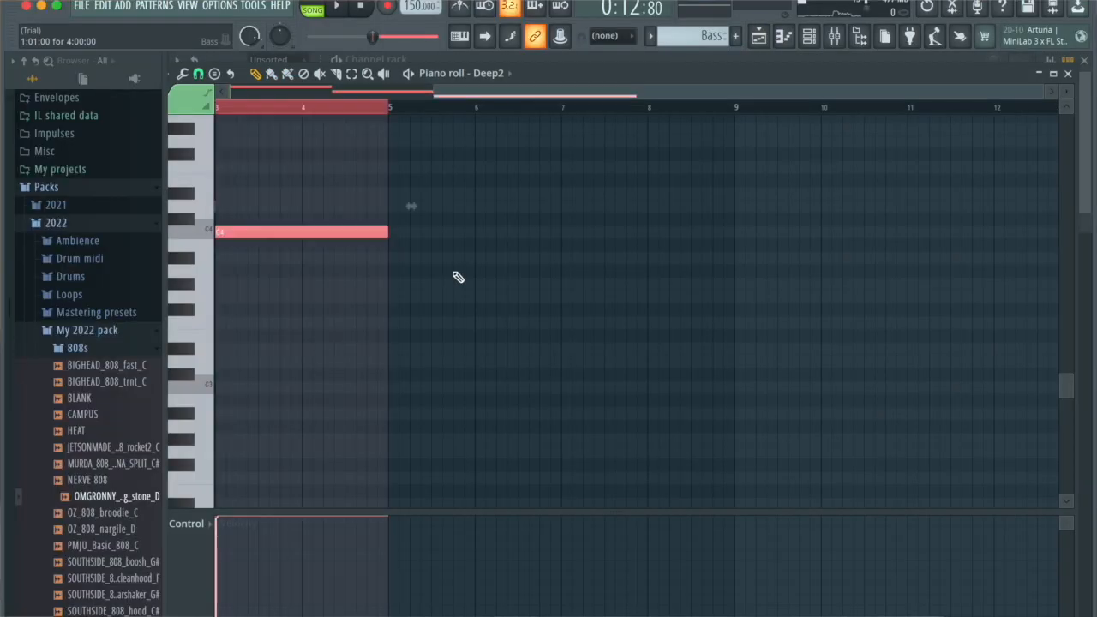
pyautogui.press('F5')
pyautogui.press('F6')
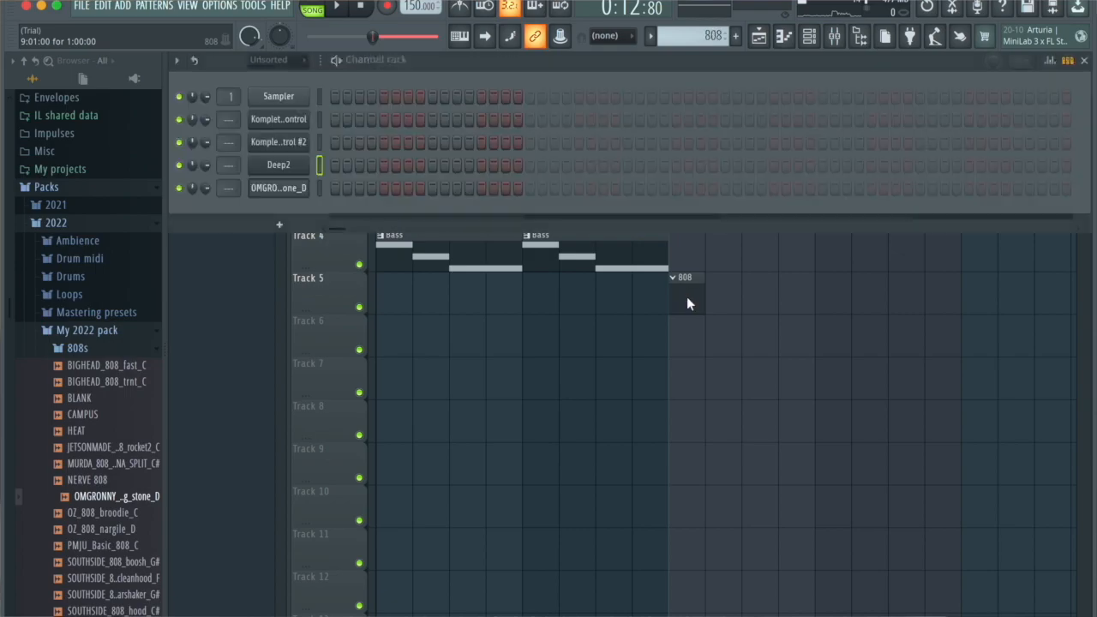
pyautogui.click(324, 188)
pyautogui.press('F7')
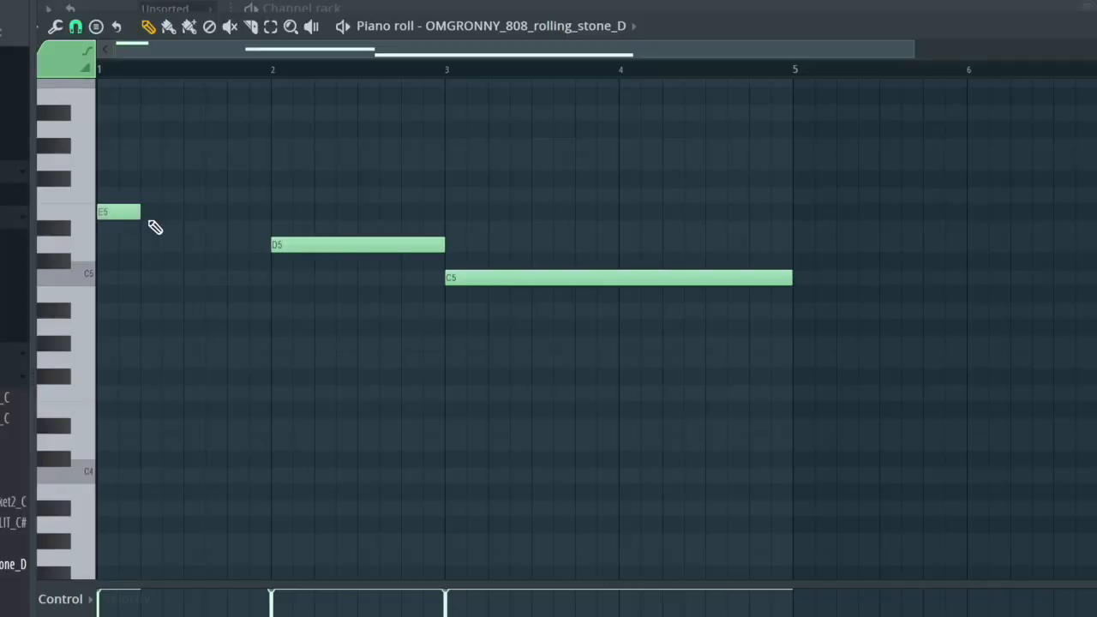
# - Replace the long 808 notes with pairs of one-beat notes: E5 in bar 1, D5 in bar 2, and C5 in bars 3 and 4
pyautogui.click(165, 213)
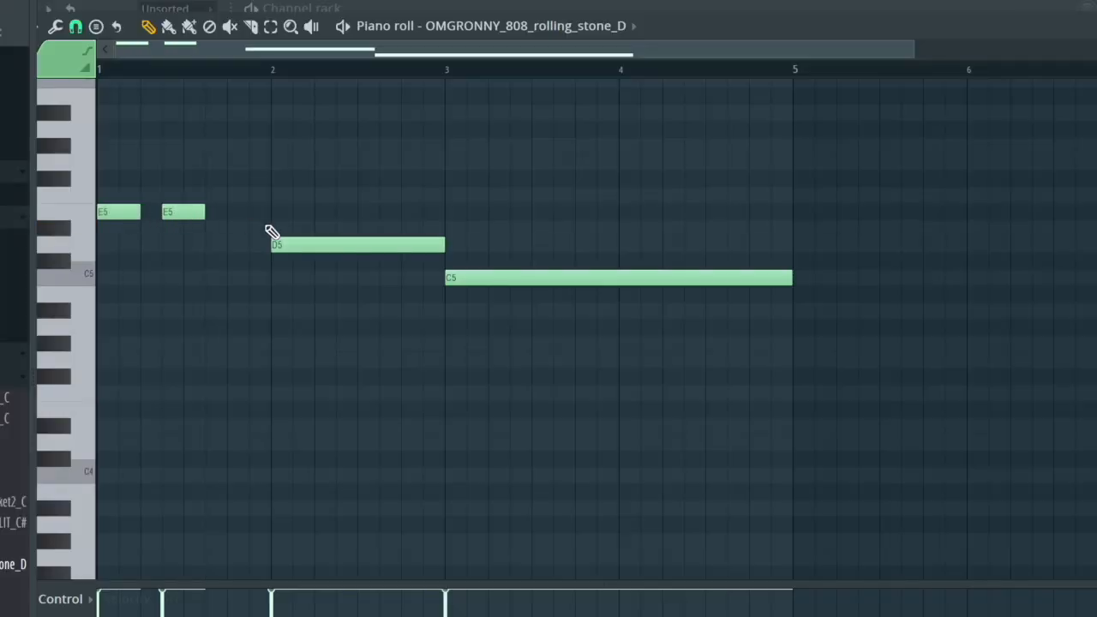
pyautogui.moveTo(425, 250); pyautogui.dragTo(343, 246)
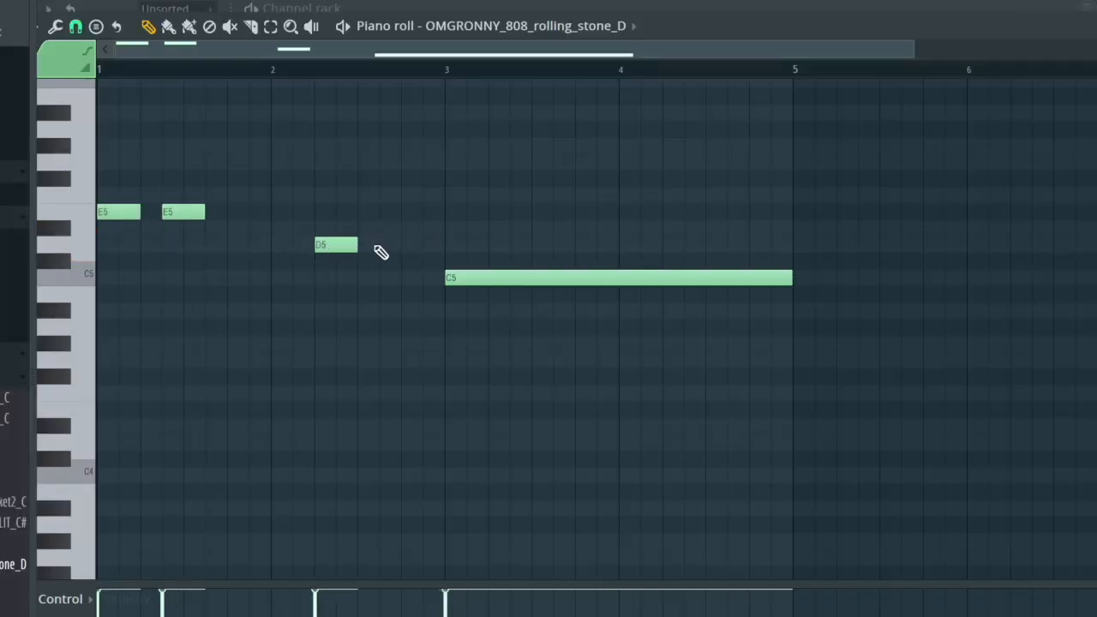
pyautogui.moveTo(790, 277); pyautogui.dragTo(488, 278)
pyautogui.click(514, 279)
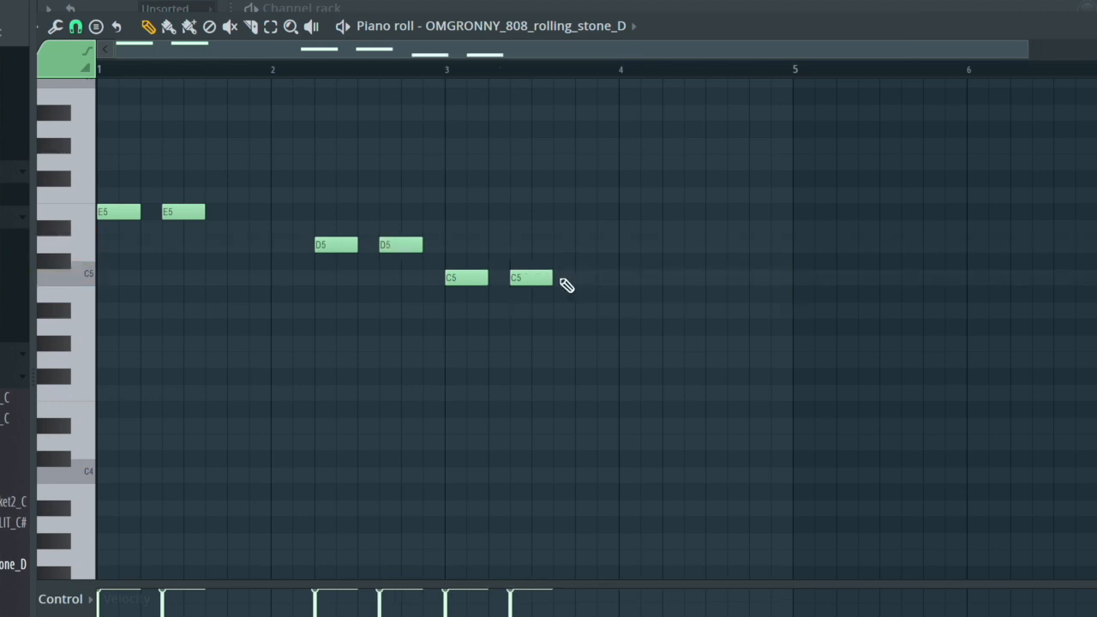
pyautogui.click(666, 280)
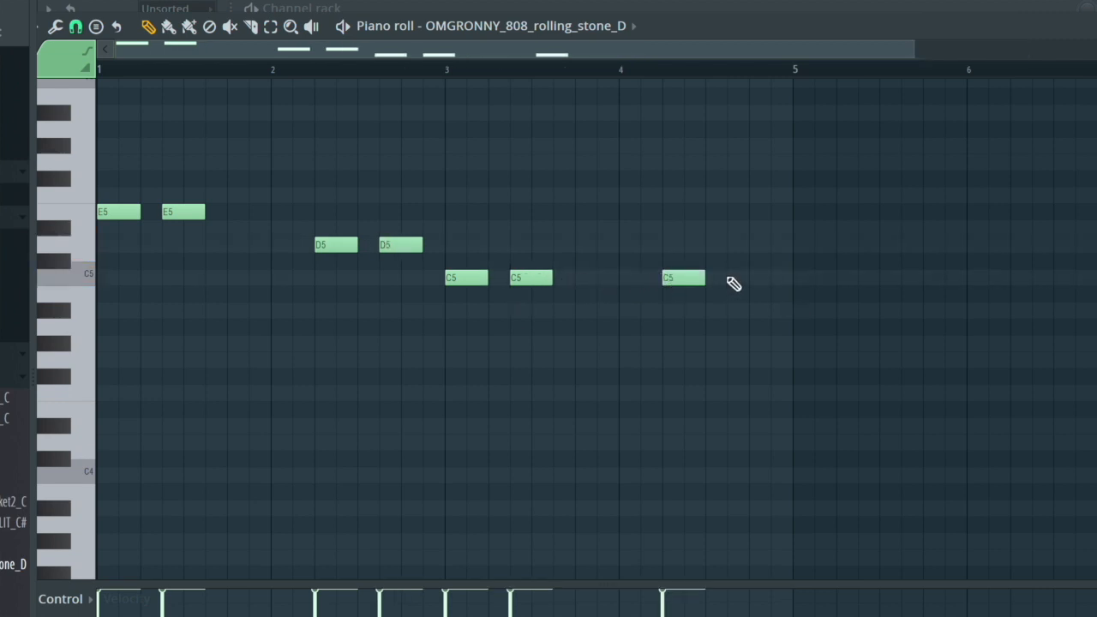
pyautogui.click(731, 280)
# - Stretch all 808 notes legato up to the start of bar 5, using a temporary C5 end note
pyautogui.click(795, 279)
pyautogui.hotkey('ctrl', 'l')
pyautogui.rightClick(798, 279)
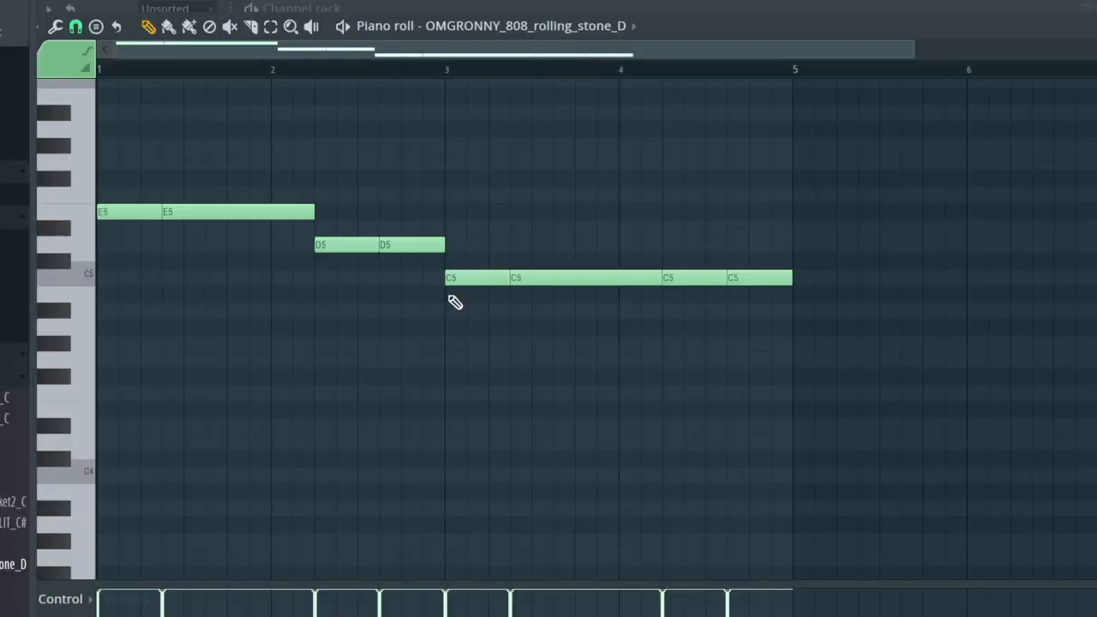
# - Duplicate the 808 phrase into bars 5 to 8, shorten bar 6's first D5 and add a second short D5 right after it
pyautogui.hotkey('ctrl', 'b')
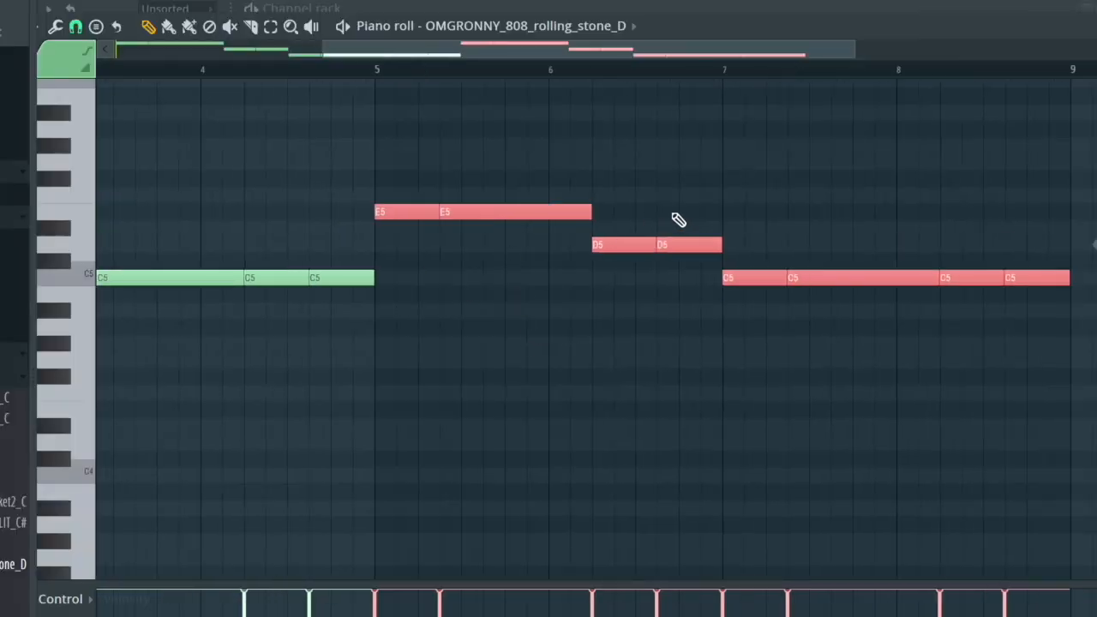
pyautogui.scroll(1, 823, 316)
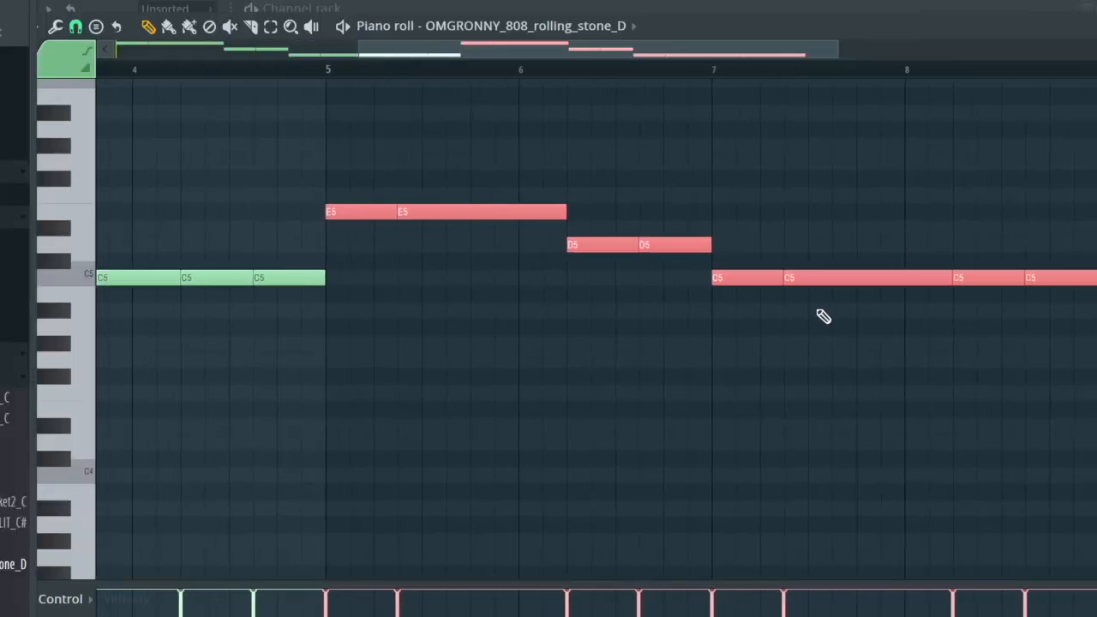
pyautogui.click(619, 283)
pyautogui.click(623, 246)
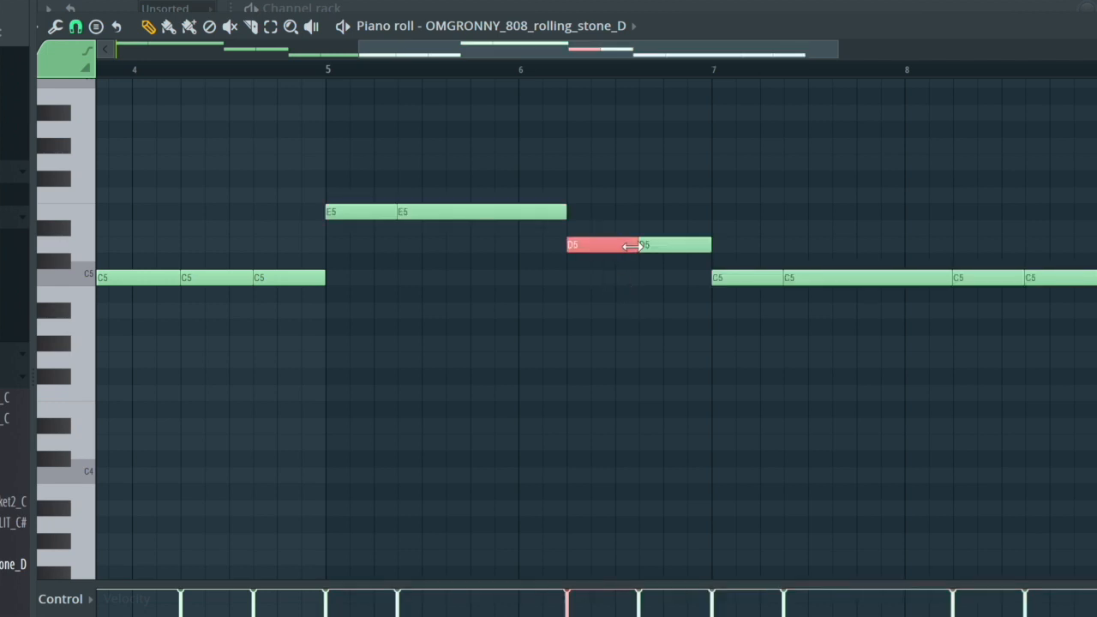
pyautogui.click(602, 246)
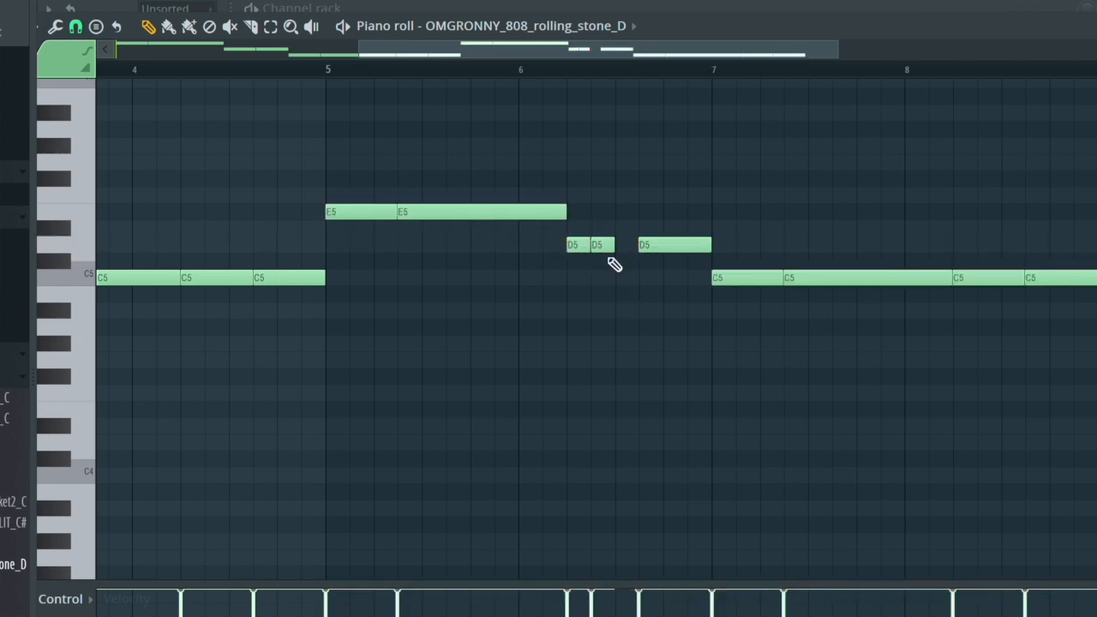
# - Raise the second short D5 in bar 6 one octave to D6 and split that bar's last D5 into two notes
pyautogui.hotkey('ctrl', 'Up')
pyautogui.scroll(3, 608, 250)
pyautogui.scroll(-2, 608, 250)
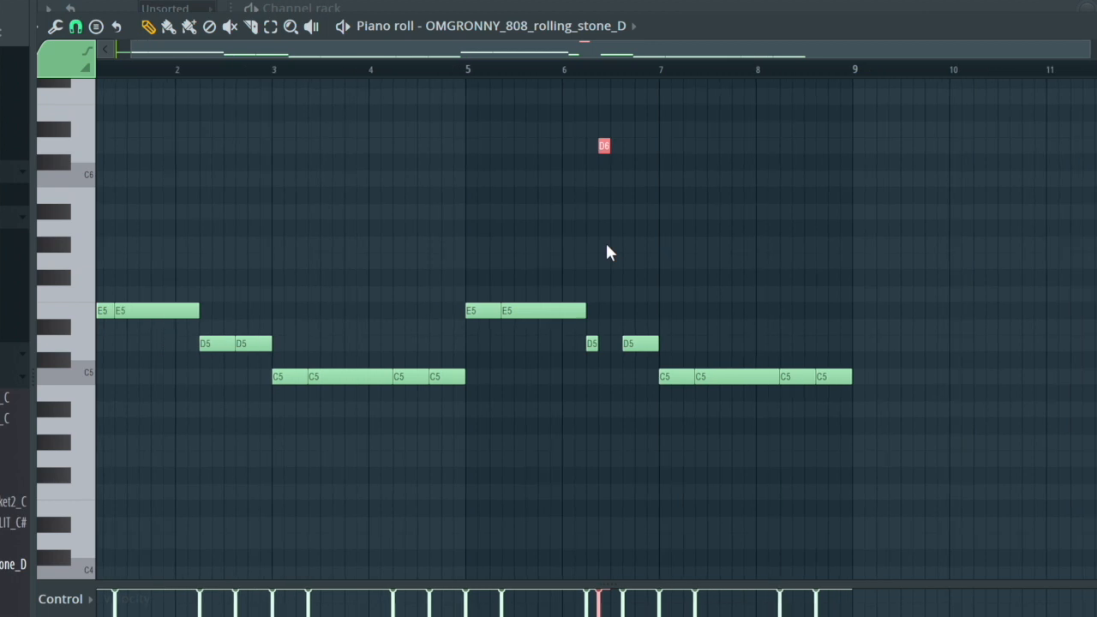
pyautogui.scroll(3, 582, 272)
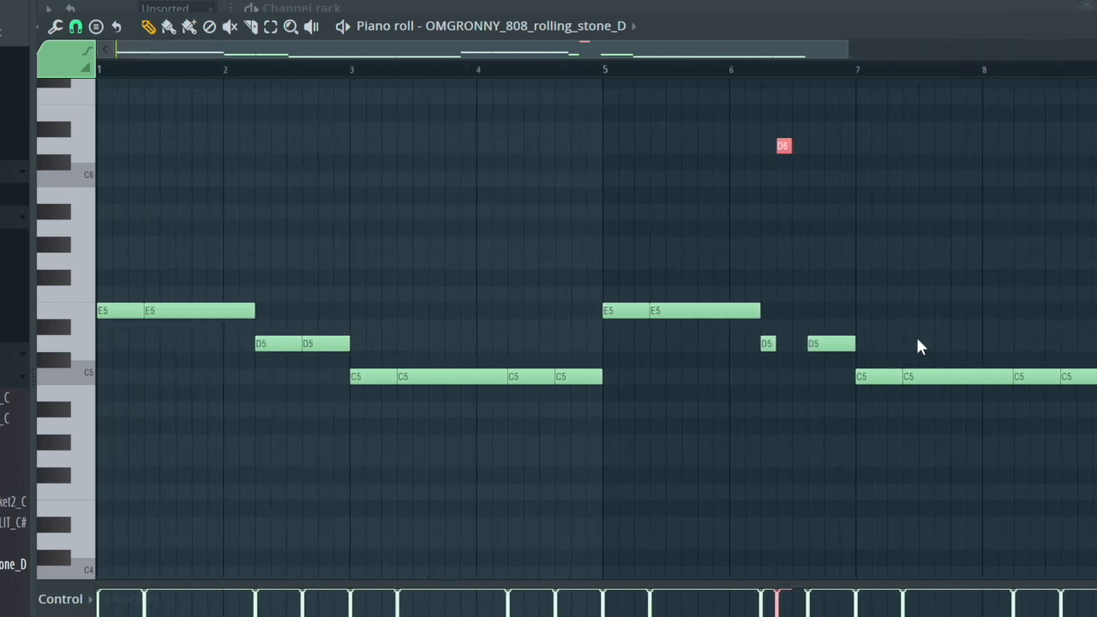
pyautogui.moveTo(825, 355); pyautogui.dragTo(856, 348)
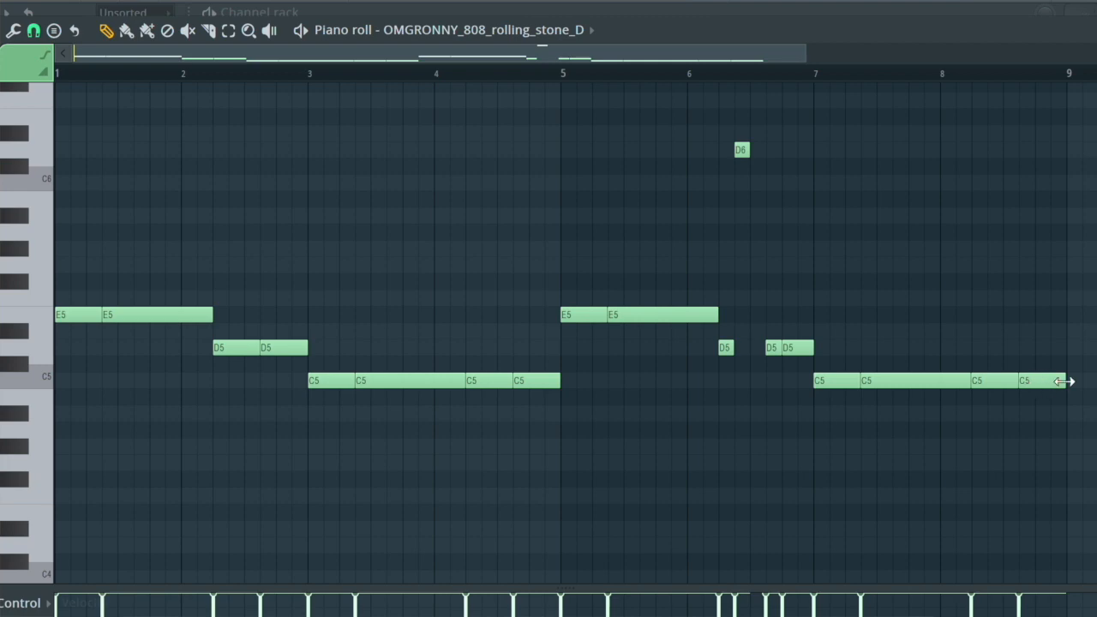
# - Set the piano roll snap to 1/2 step
pyautogui.scroll(2, 1035, 398)
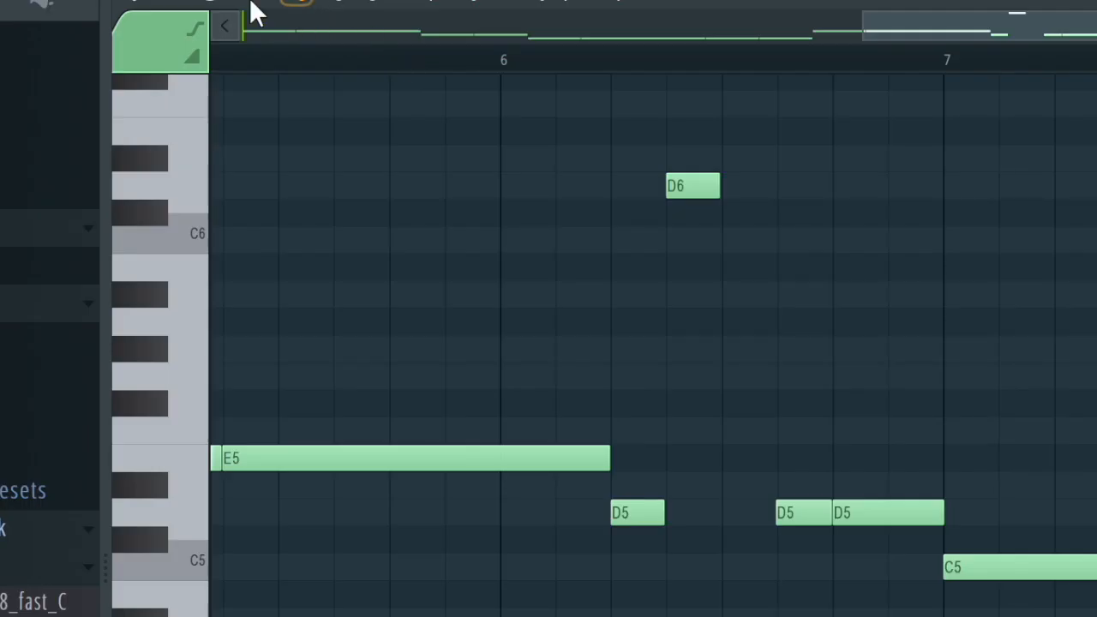
pyautogui.click(191, 4)
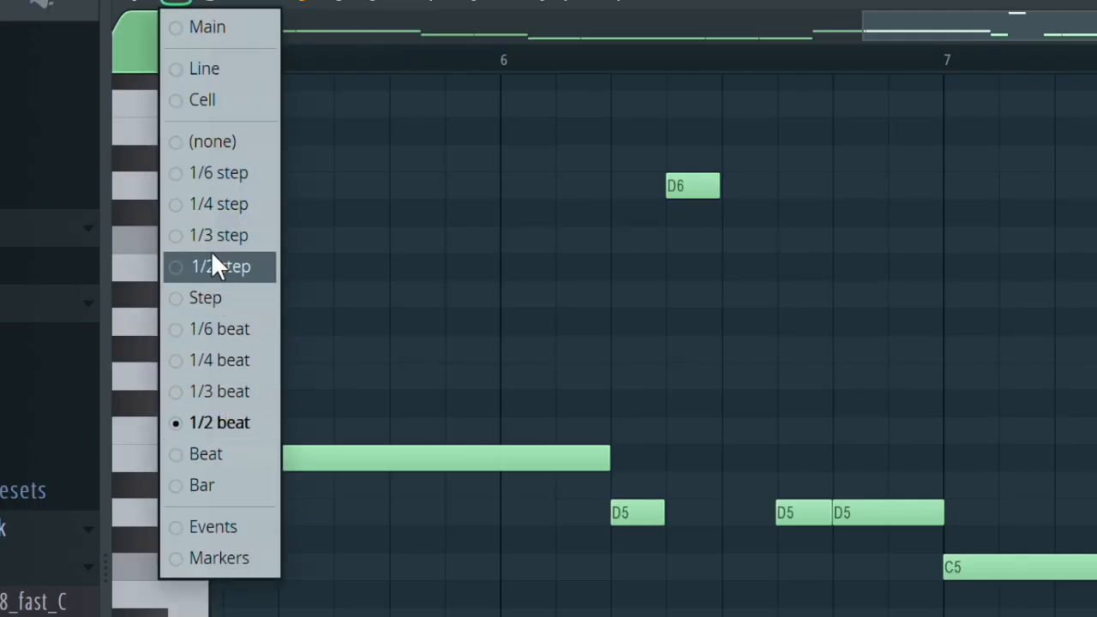
pyautogui.click(215, 267)
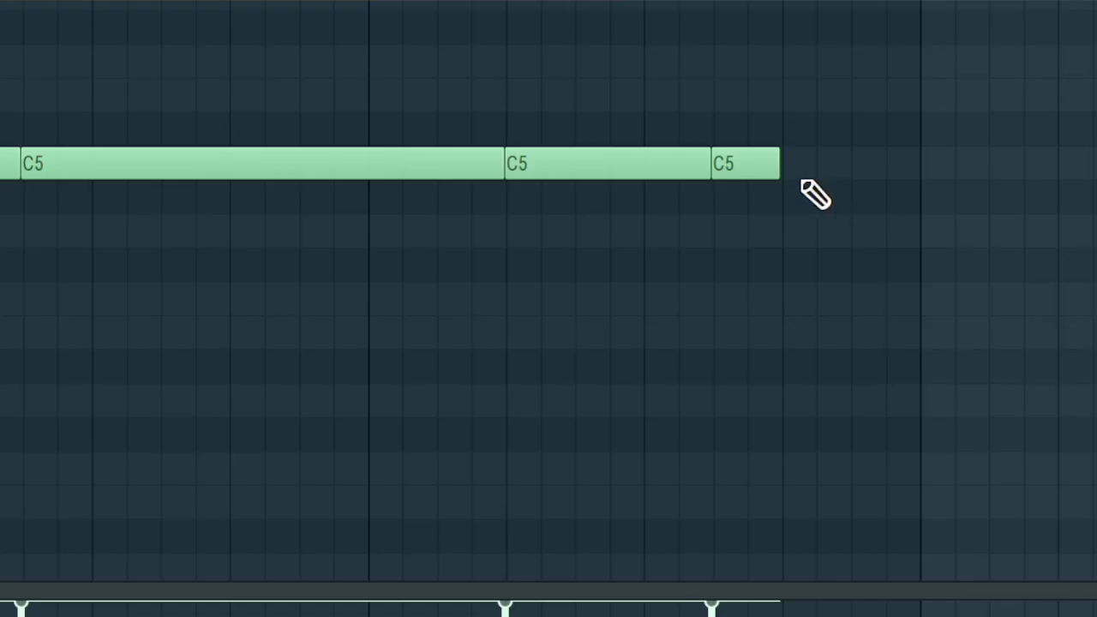
# - Break the final C5 of bar 8 into a roll of short C5 notes joined legato, using a temporary C5 end note at bar 9
pyautogui.scroll(2, 814, 195)
pyautogui.scroll(2, 802, 182)
pyautogui.hscroll(1, 803, 182)
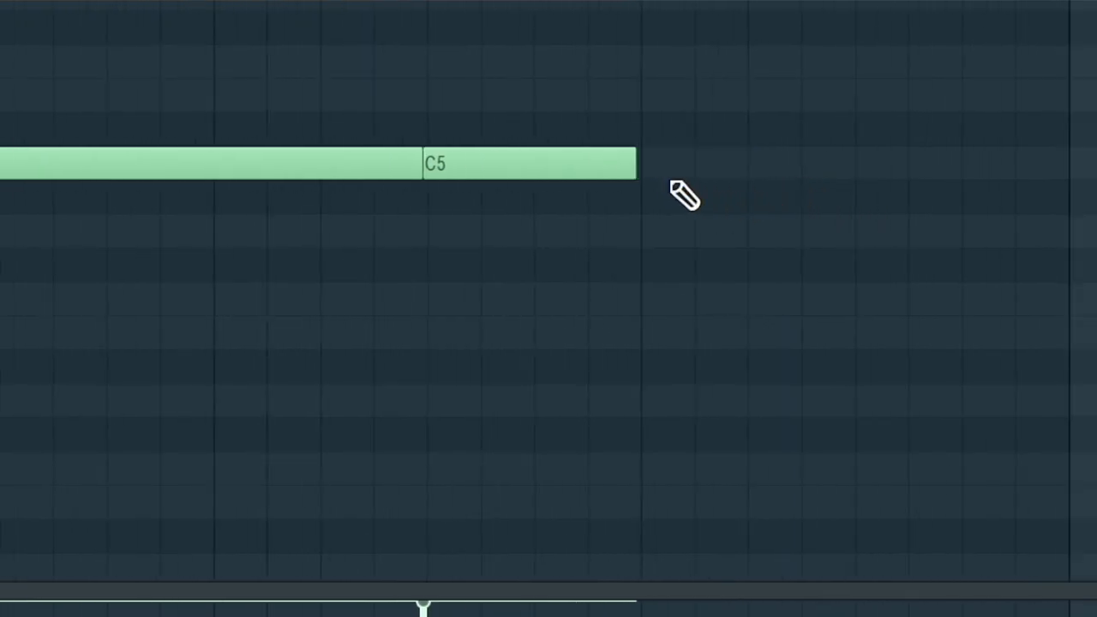
pyautogui.scroll(2, 724, 182)
pyautogui.hscroll(2, 723, 182)
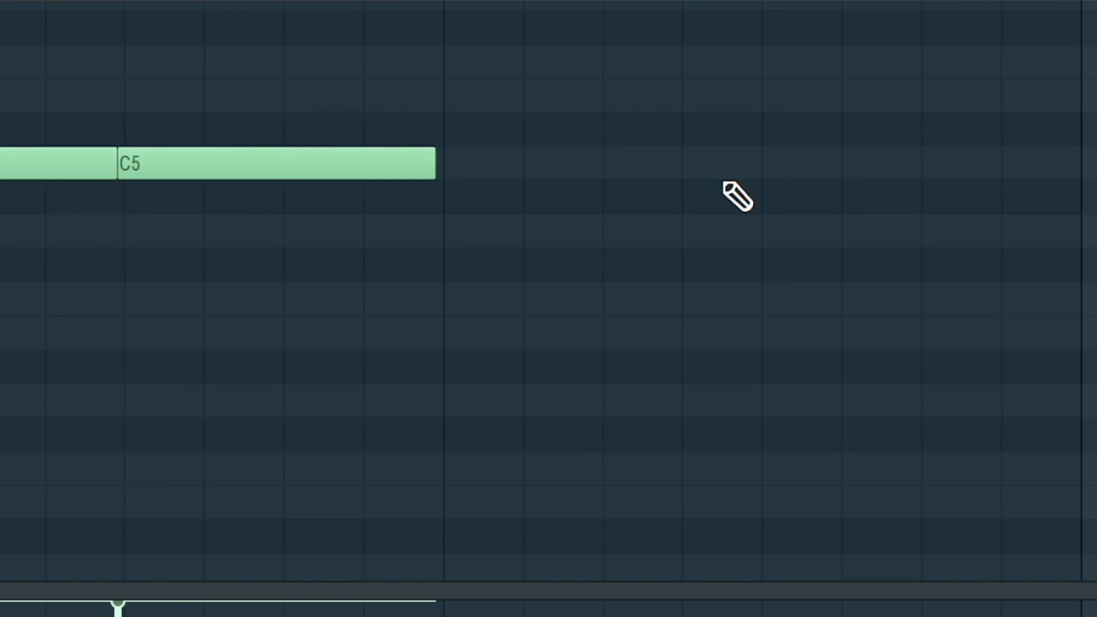
pyautogui.scroll(1, 677, 231)
pyautogui.click(335, 270)
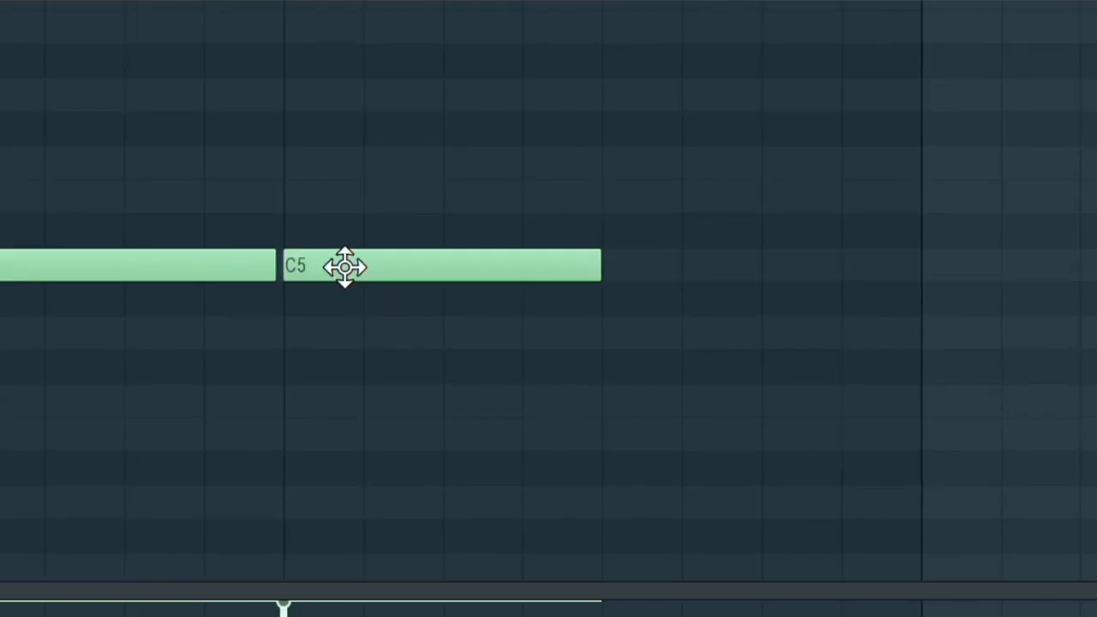
pyautogui.moveTo(603, 267); pyautogui.dragTo(369, 271)
pyautogui.click(447, 268)
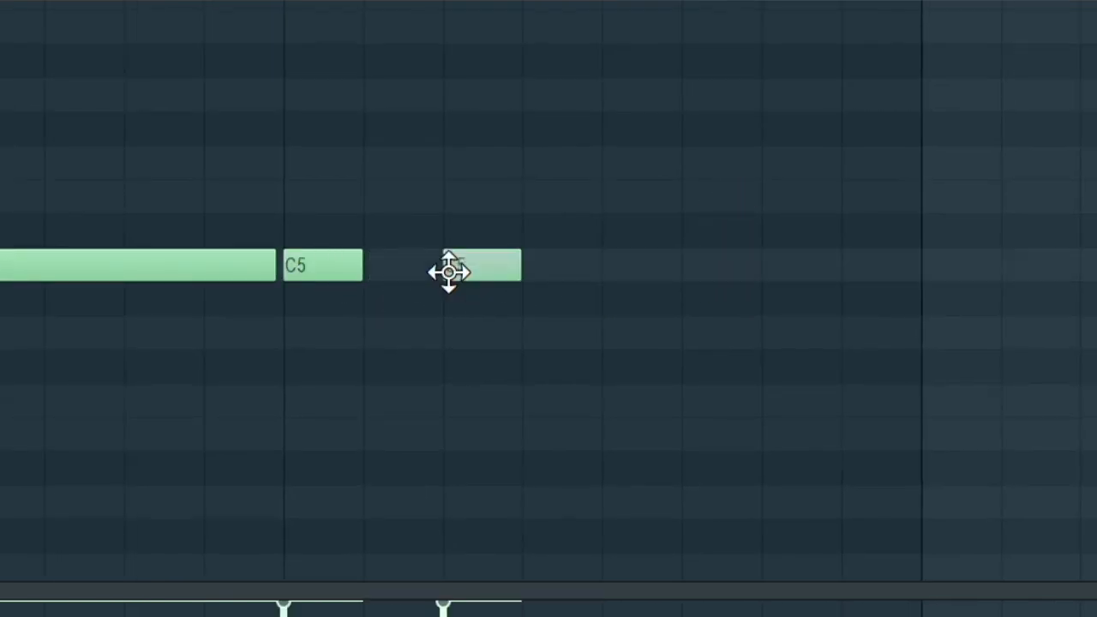
pyautogui.click(611, 271)
pyautogui.click(939, 278)
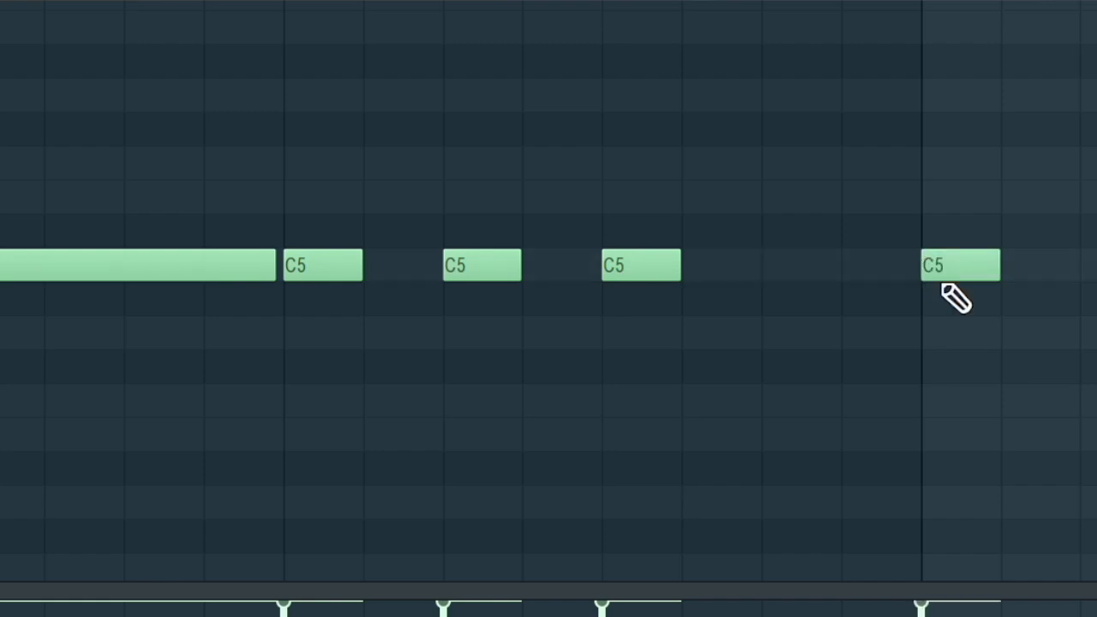
pyautogui.hotkey('ctrl', 'l')
pyautogui.scroll(-3, 943, 283)
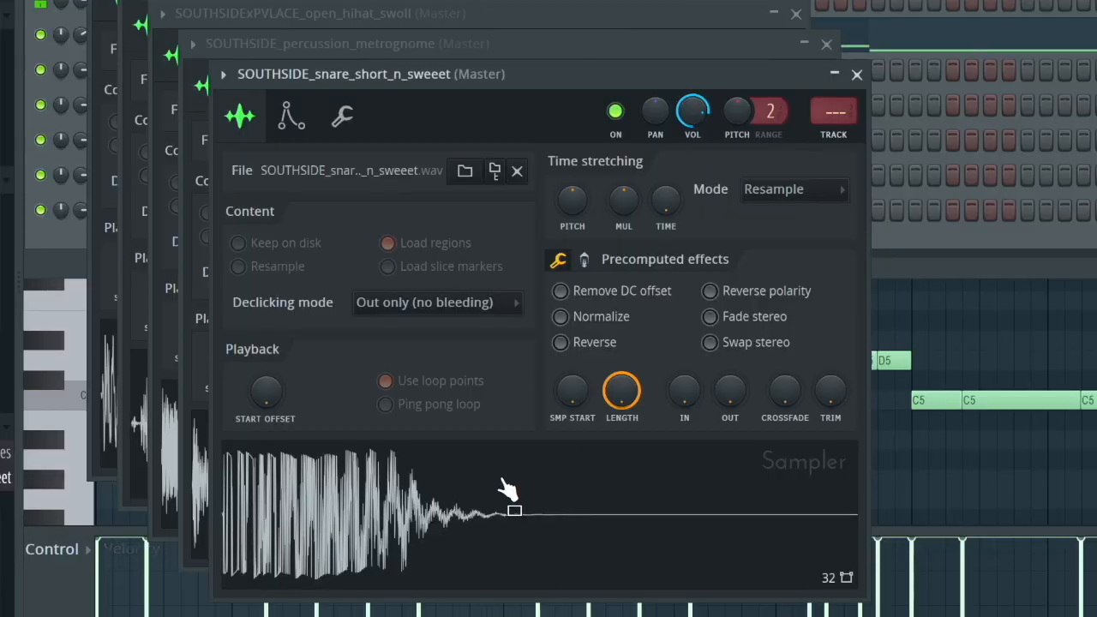
# - Trim the silent tails of the SOUTHSIDE_snare_short_n_sweeet and SOUTHSIDE_percussion_metrognome samples
pyautogui.moveTo(831, 391); pyautogui.dragTo(831, 305)
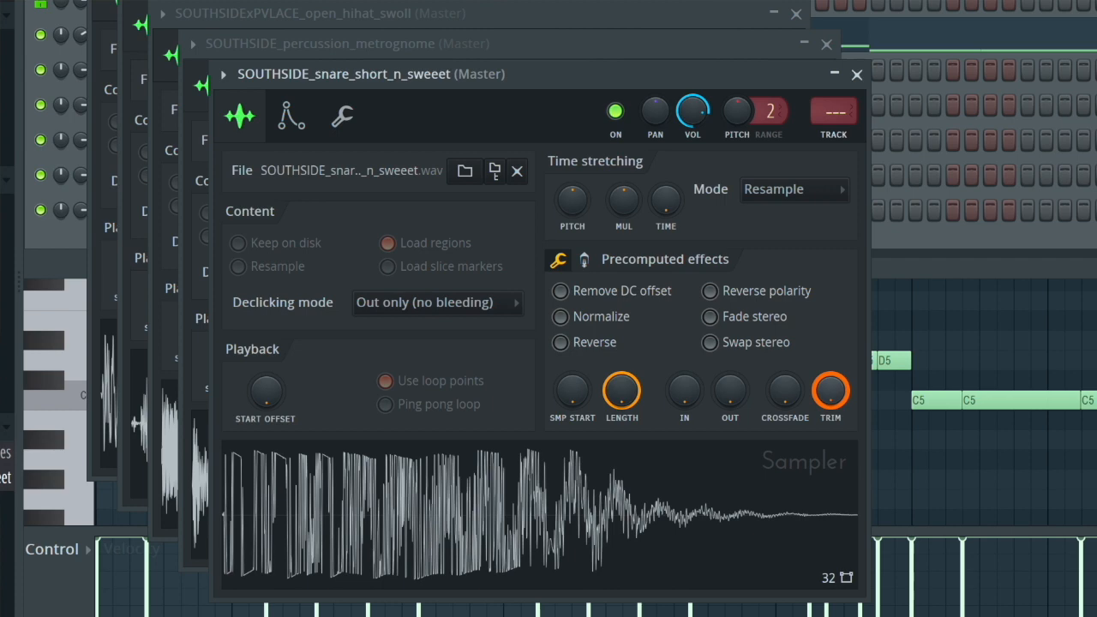
pyautogui.click(857, 75)
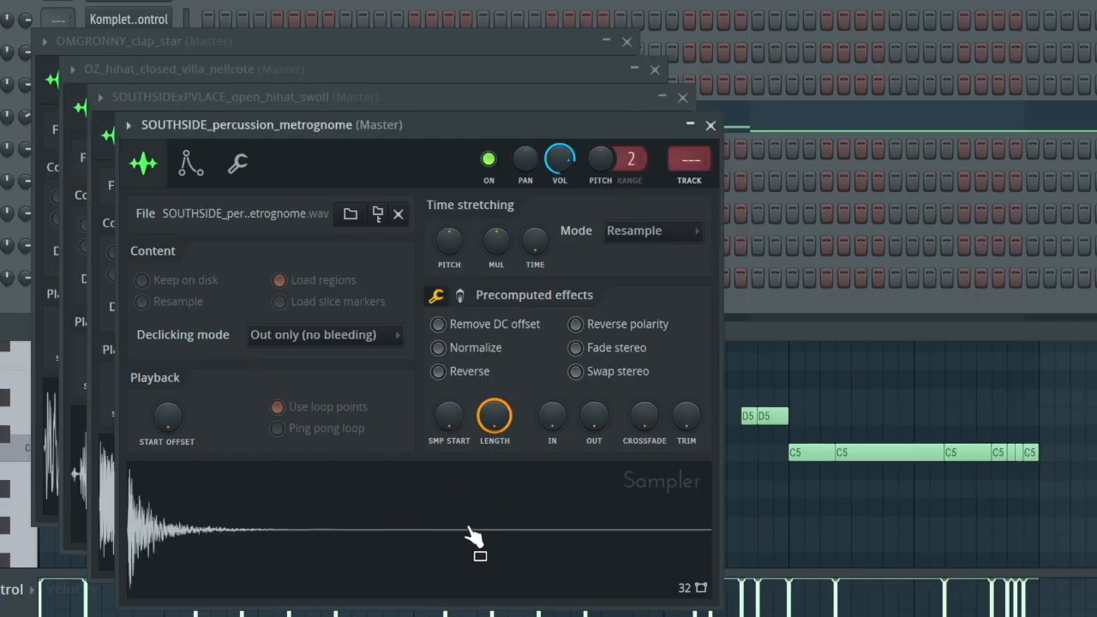
pyautogui.moveTo(694, 439); pyautogui.dragTo(693, 353)
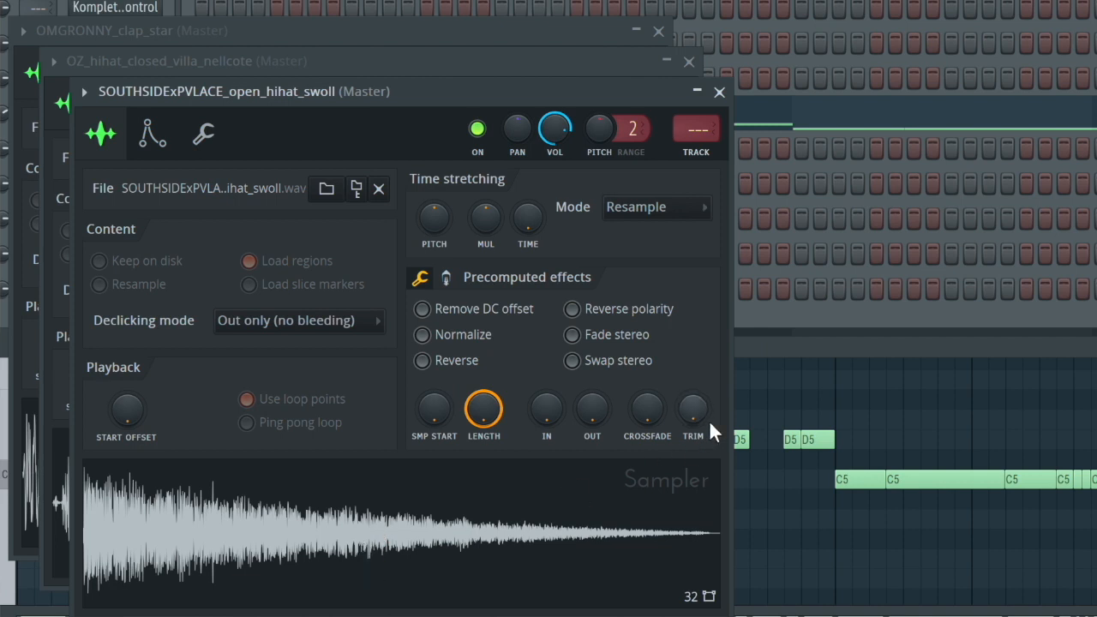
# - Adjust the trim and the stereo delay of the SOUTHSIDExPVLACE_open_hihat_swoll sample and close its channel settings
pyautogui.moveTo(696, 414); pyautogui.dragTo(696, 403)
pyautogui.click(447, 277)
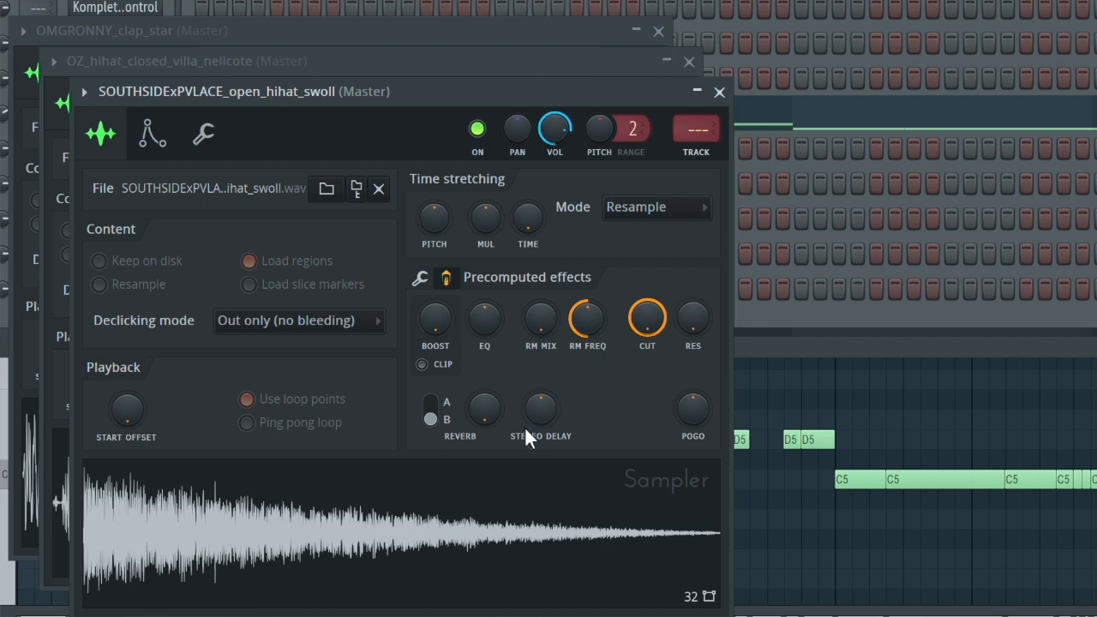
pyautogui.moveTo(541, 409); pyautogui.dragTo(533, 413)
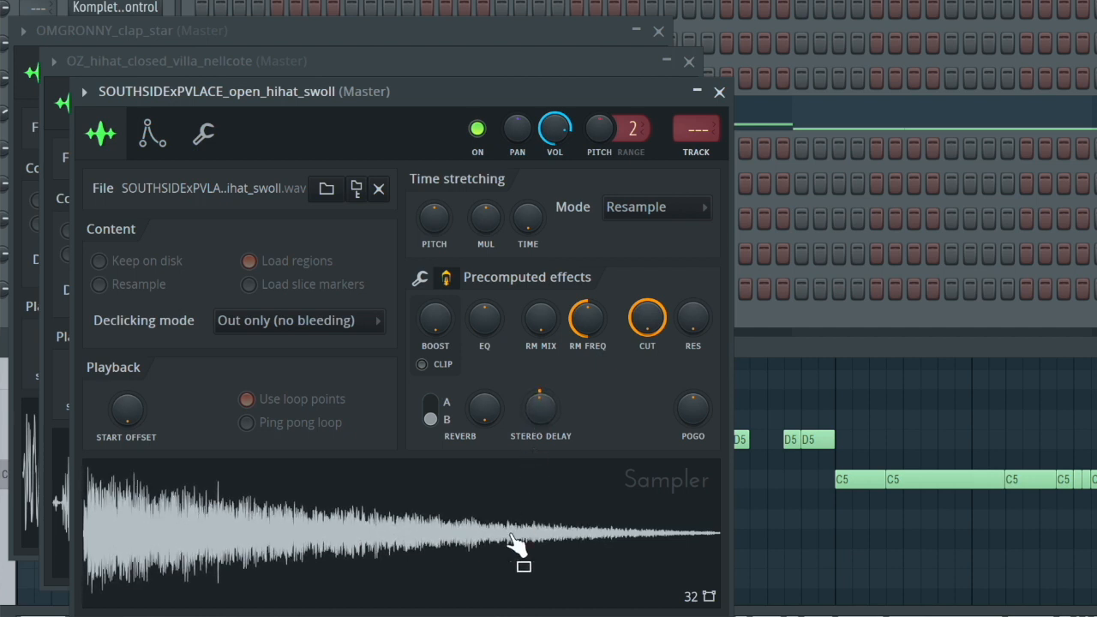
pyautogui.click(720, 92)
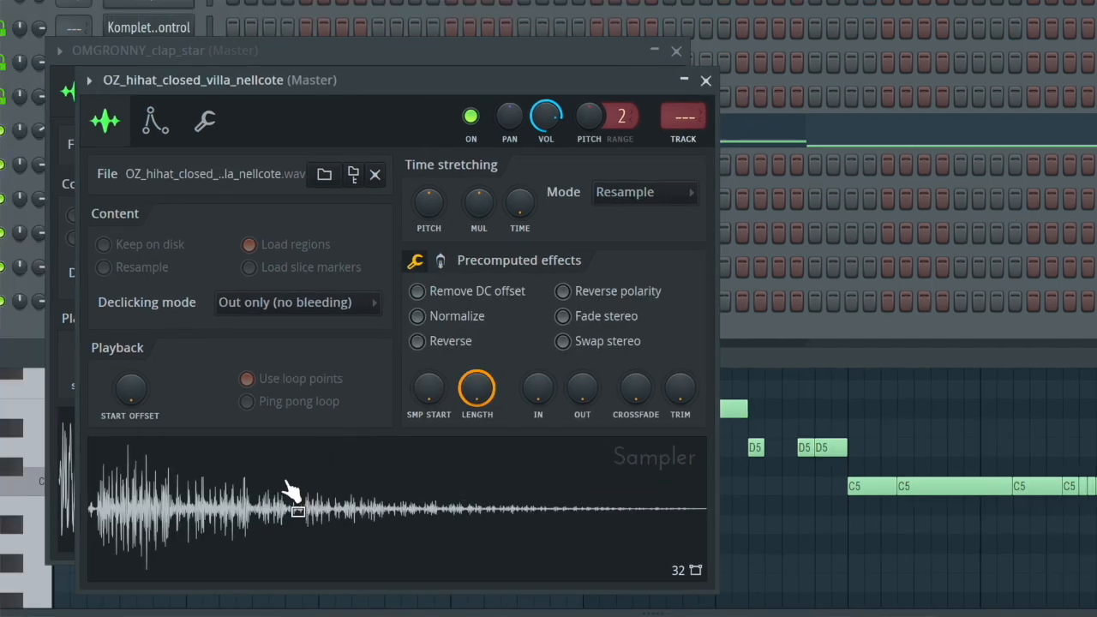
# - Trim the OZ_hihat_closed_villa_nellcote and OMGRONNY_clap_star samples
pyautogui.moveTo(687, 392); pyautogui.dragTo(686, 394)
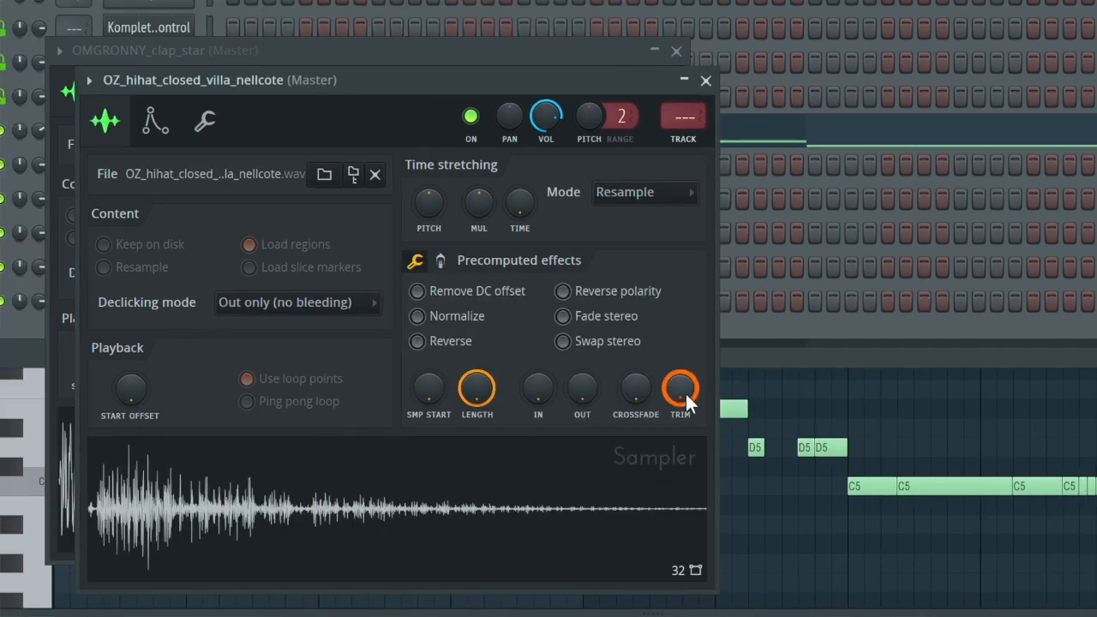
pyautogui.click(440, 262)
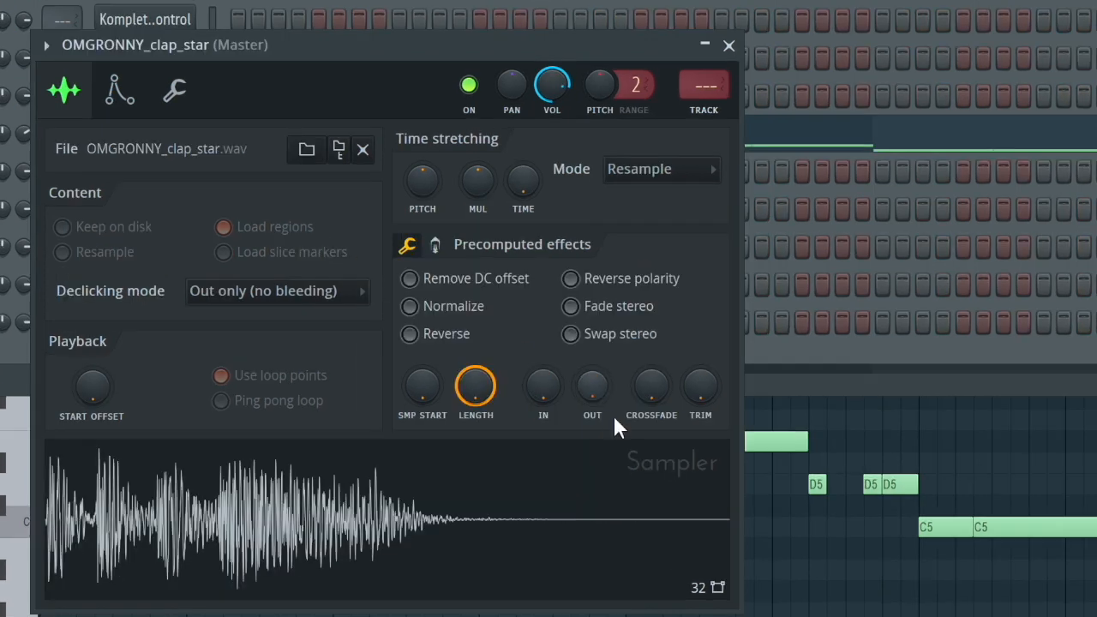
pyautogui.moveTo(701, 387); pyautogui.dragTo(701, 368)
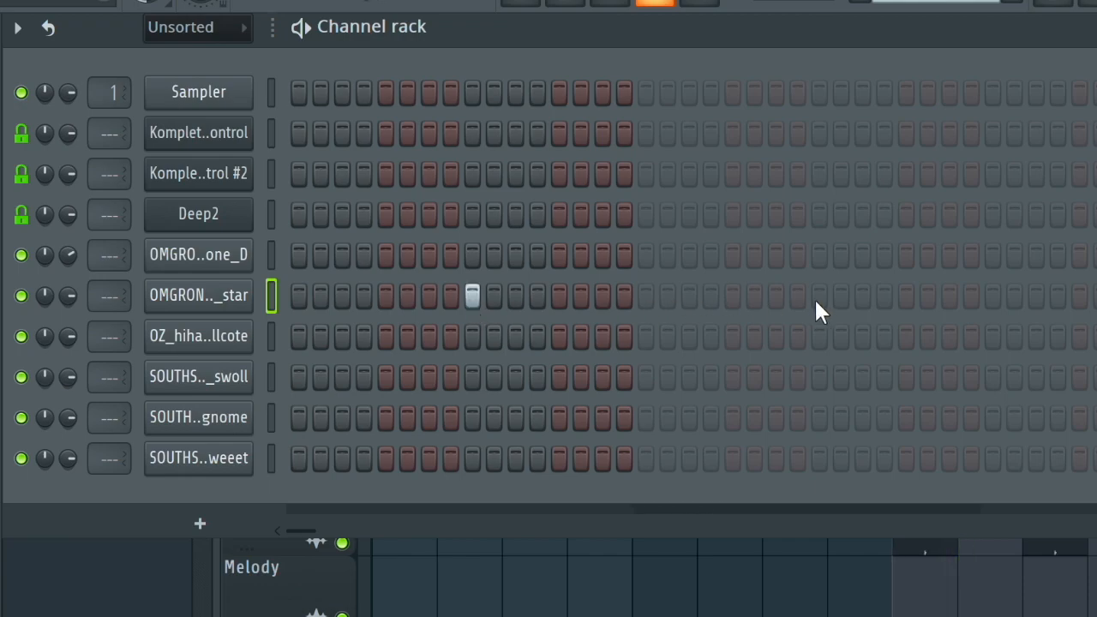
# - Place clap hits on steps 9 and 25 of the Clap pattern and lay its clips over bars 9 to 16 in the playlist
pyautogui.click(817, 296)
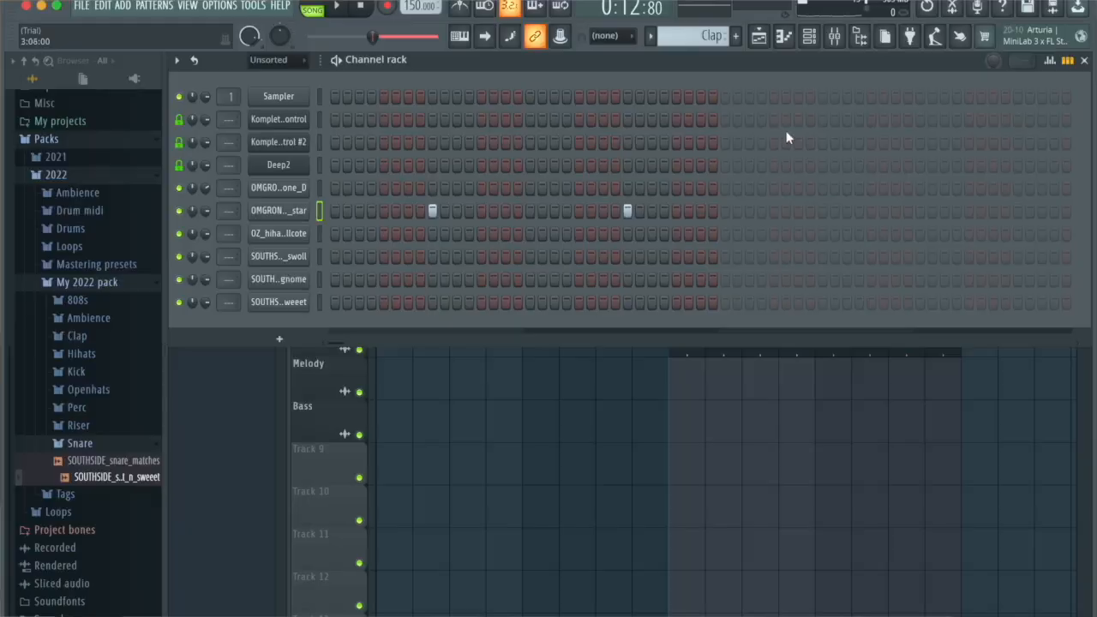
pyautogui.click(736, 36)
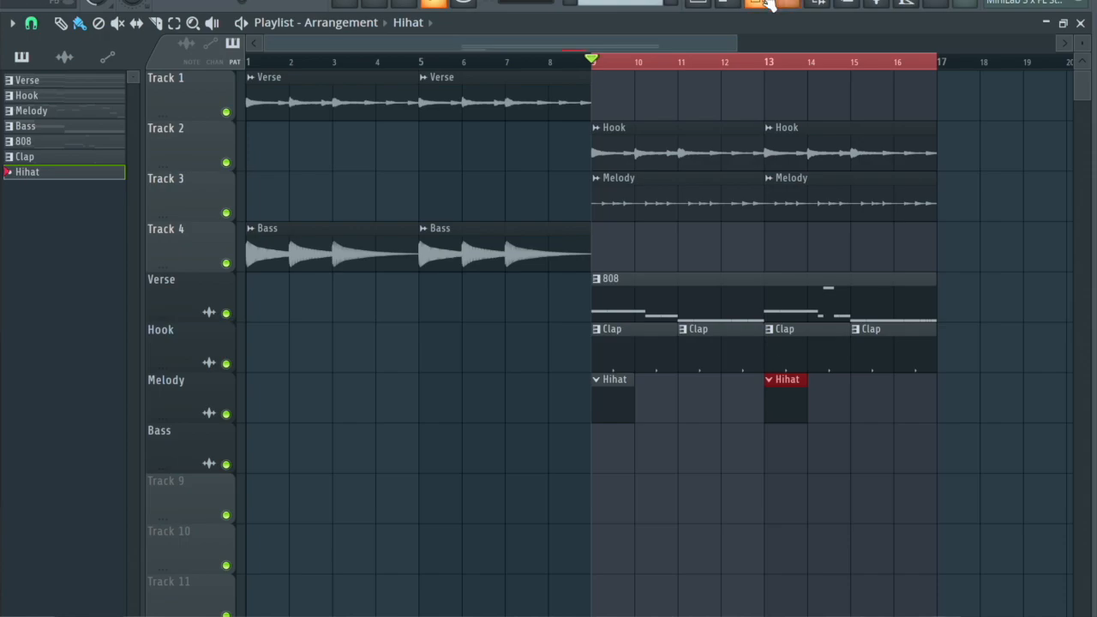
# - Fill every 2 steps of the closed hi-hat channel in the Hihat pattern
pyautogui.click(766, 3)
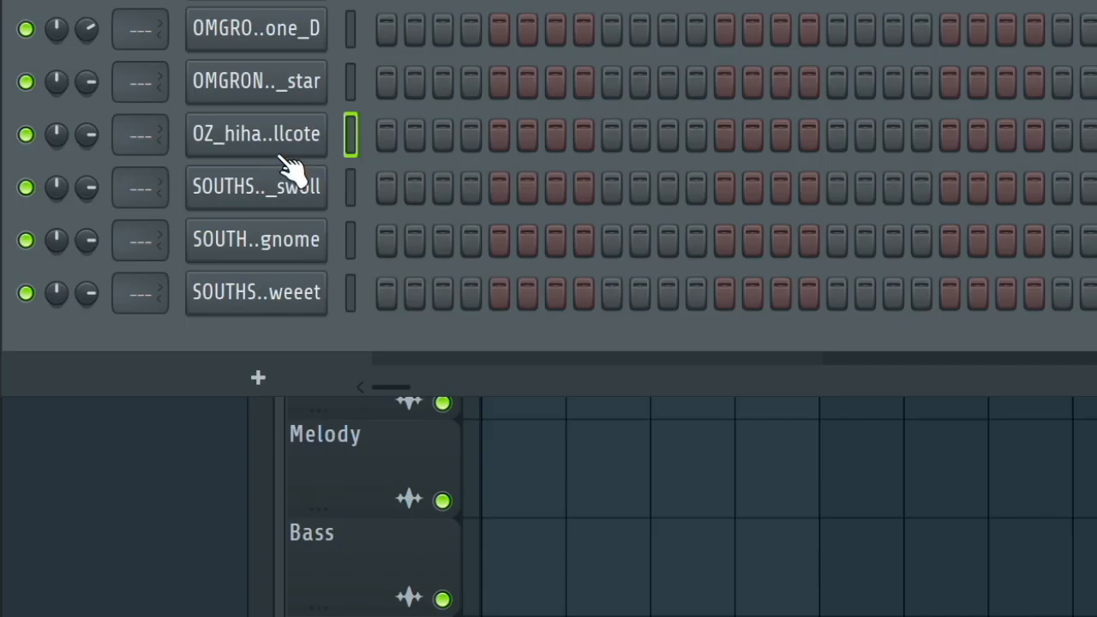
pyautogui.rightClick(164, 230)
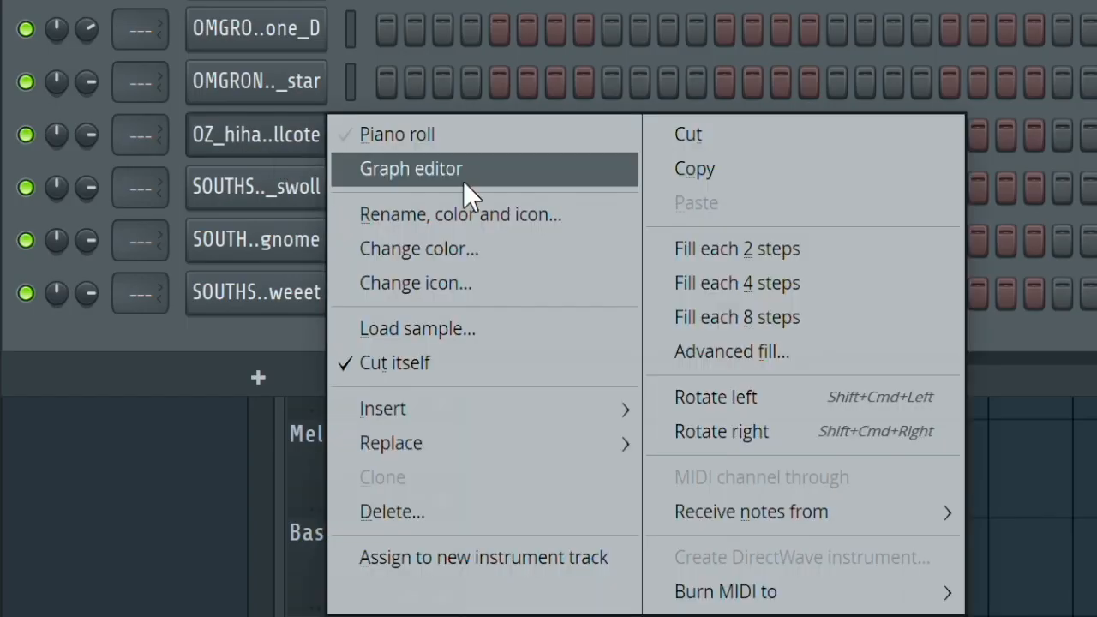
pyautogui.click(375, 281)
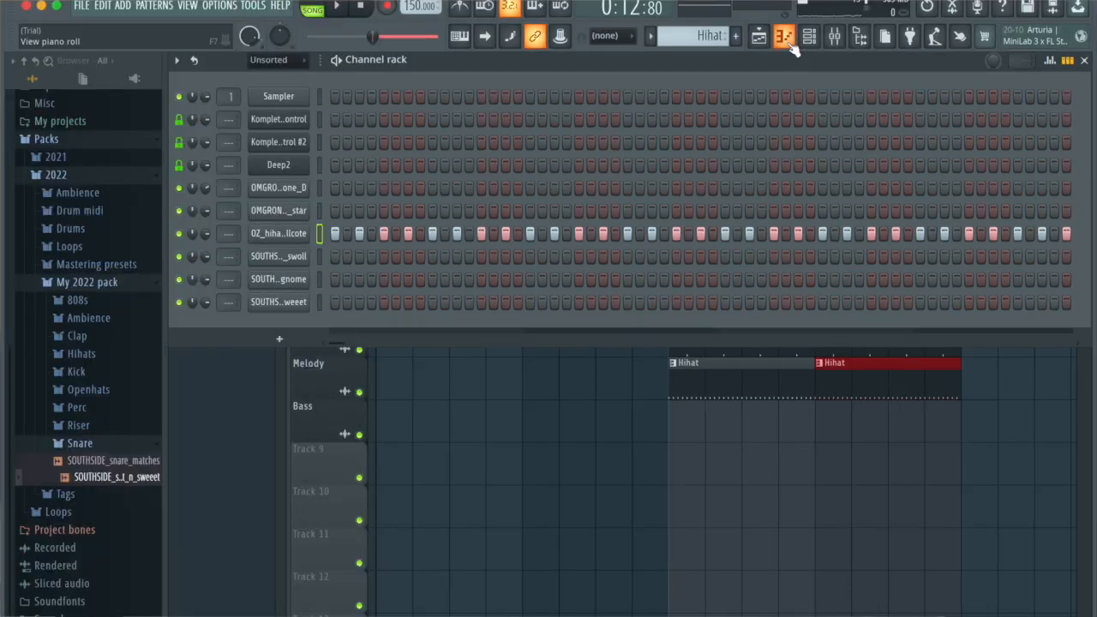
# - Paint rolls of short notes into the closed hi-hat's piano roll, including four A4 notes in bar 1 and three extra C5 notes in bar 3
pyautogui.click(728, 2)
pyautogui.scroll(4, 505, 393)
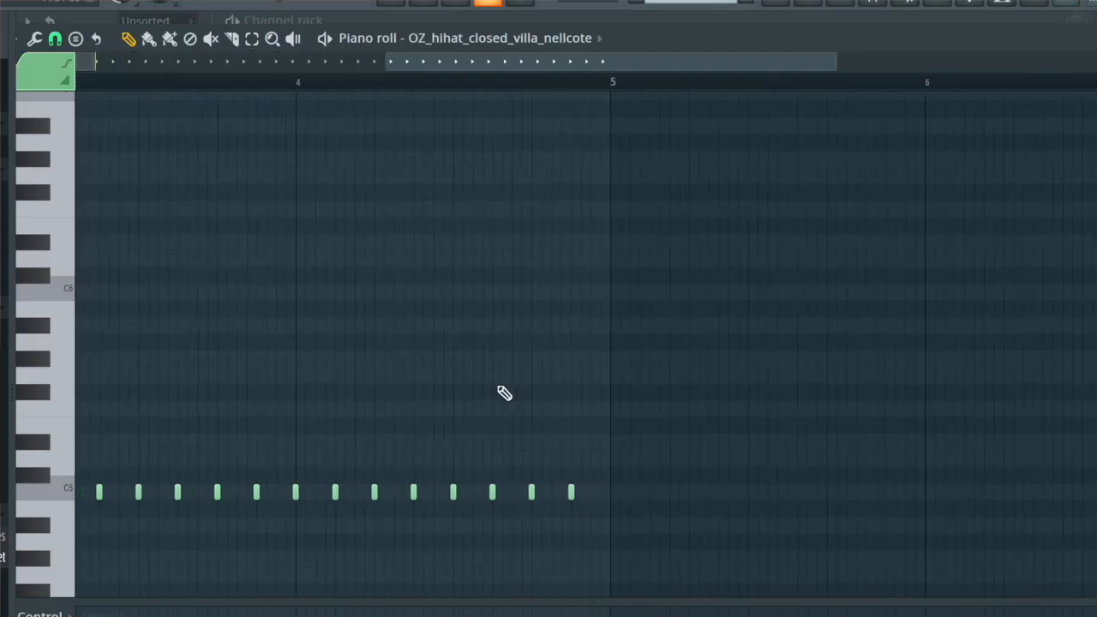
pyautogui.hscroll(-6, 505, 393)
pyautogui.scroll(-4, 504, 393)
pyautogui.scroll(1, 505, 393)
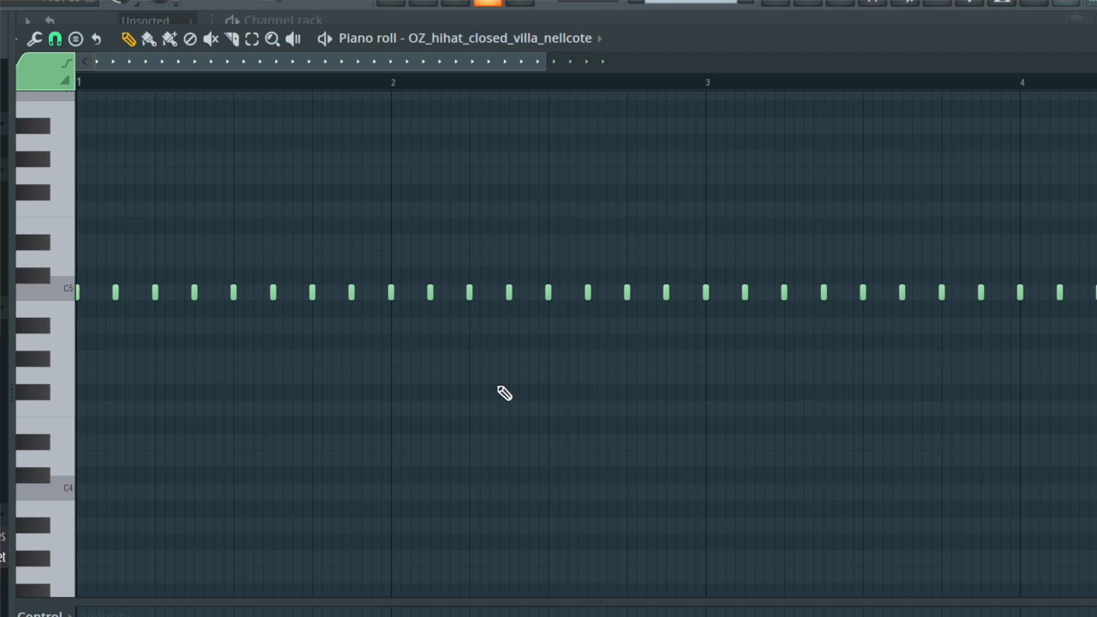
pyautogui.click(150, 40)
pyautogui.click(199, 342)
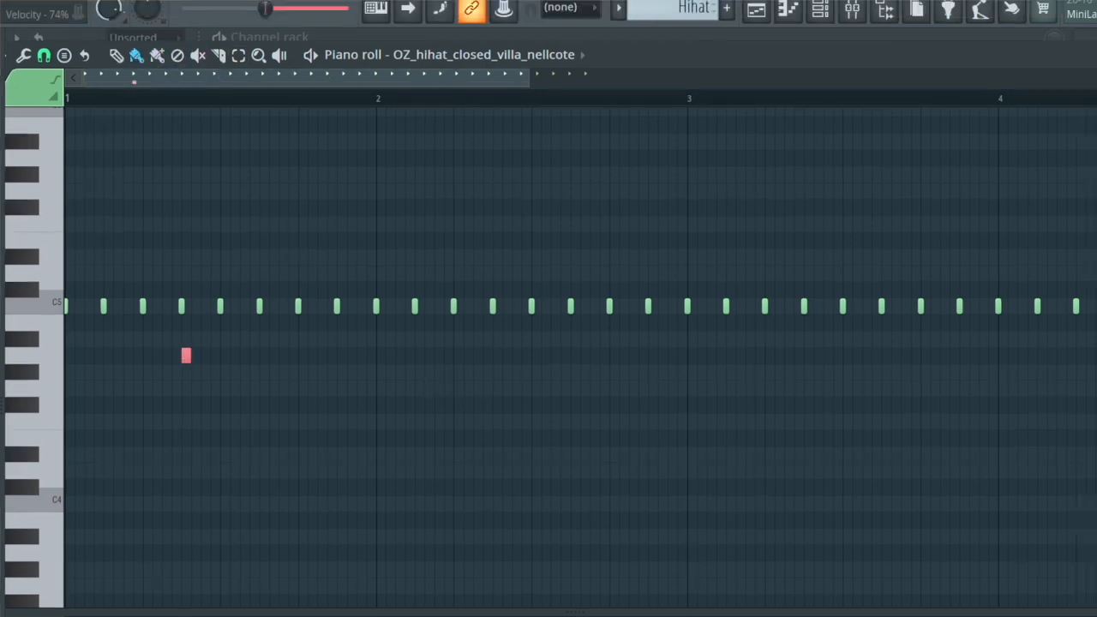
pyautogui.scroll(2, 195, 449)
pyautogui.moveTo(289, 398); pyautogui.dragTo(322, 398)
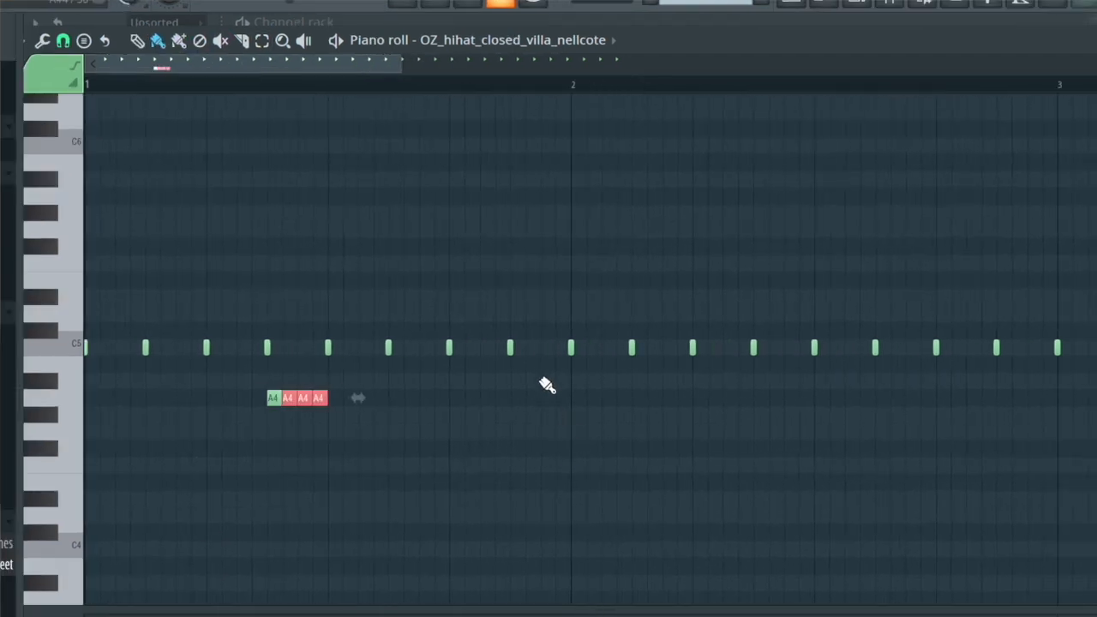
pyautogui.hscroll(3, 585, 409)
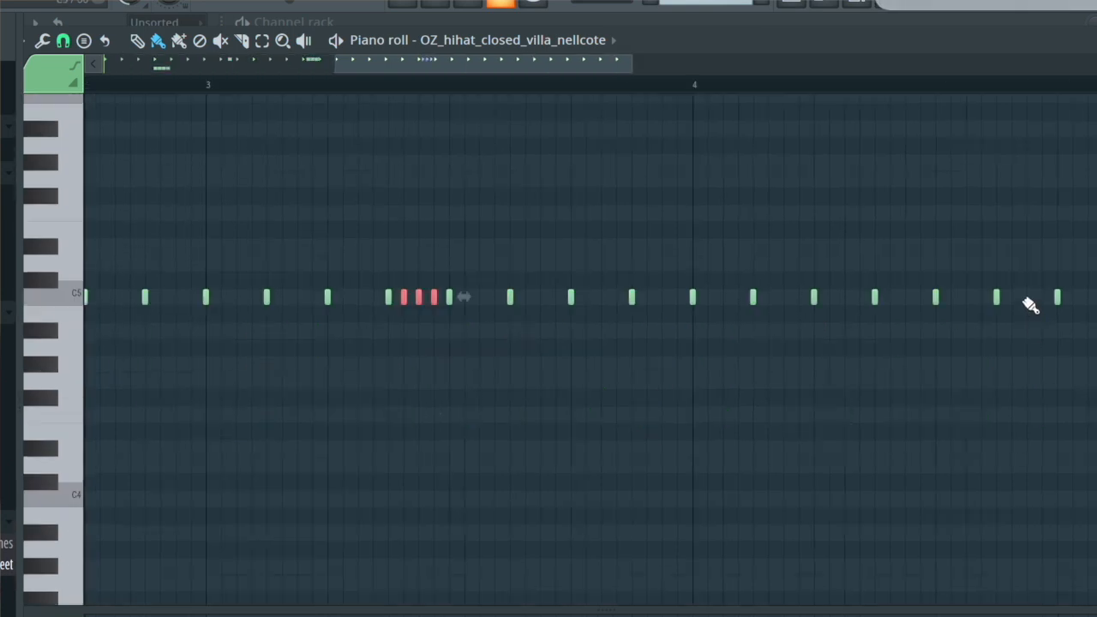
pyautogui.scroll(-5, 1055, 378)
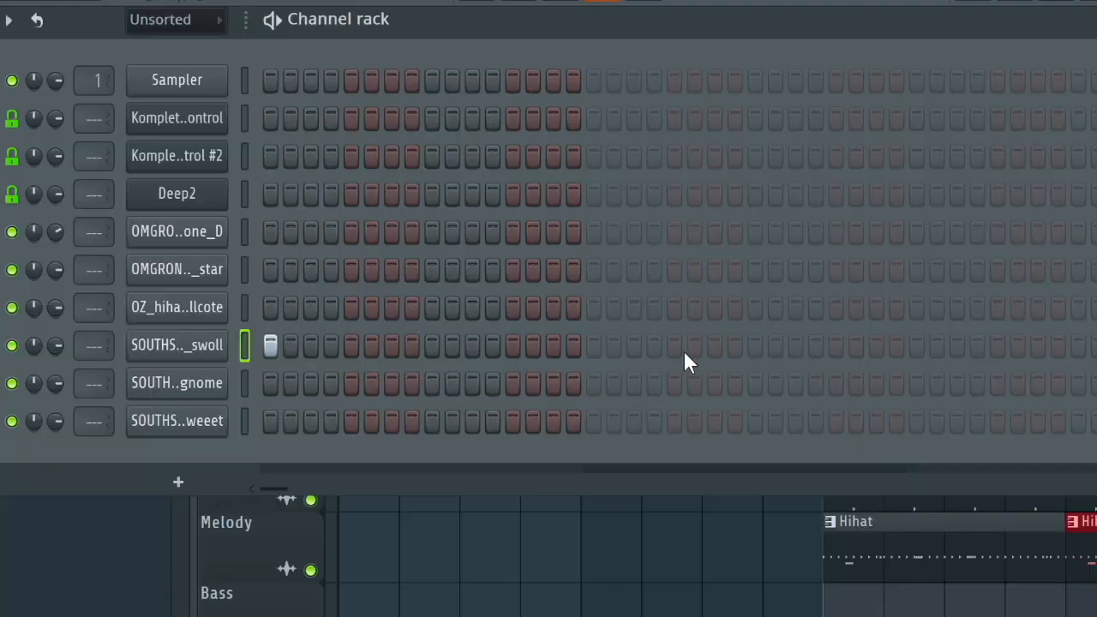
pyautogui.click(674, 345)
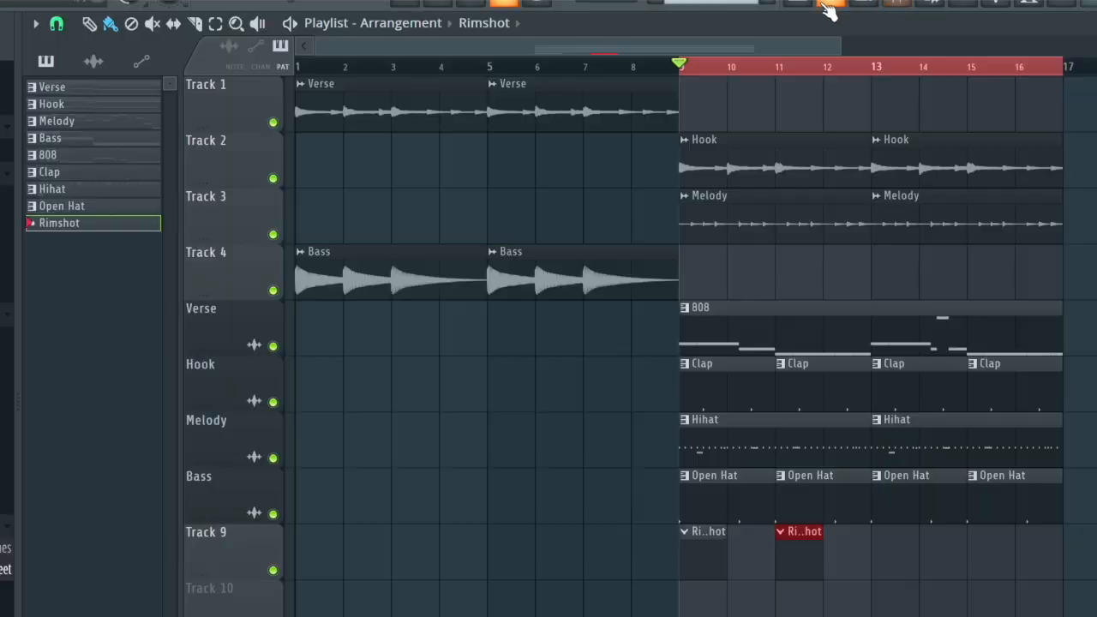
# - Open the piano roll of the SOUTHSIDExPVLACE_open_hihat_swoll sample
pyautogui.click(829, 9)
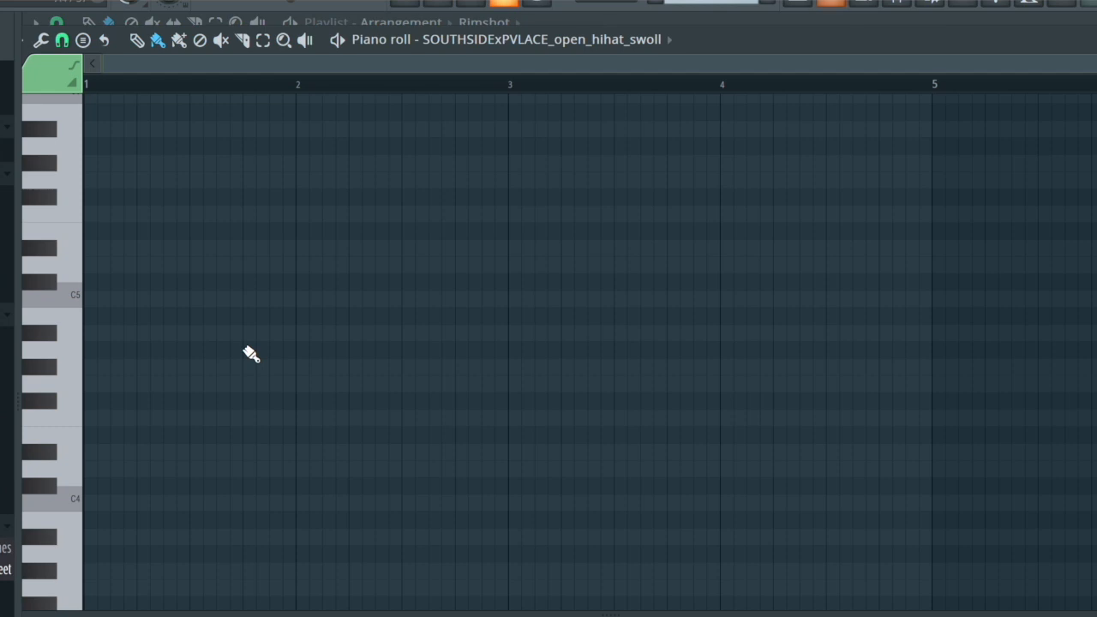
pyautogui.scroll(2, 495, 348)
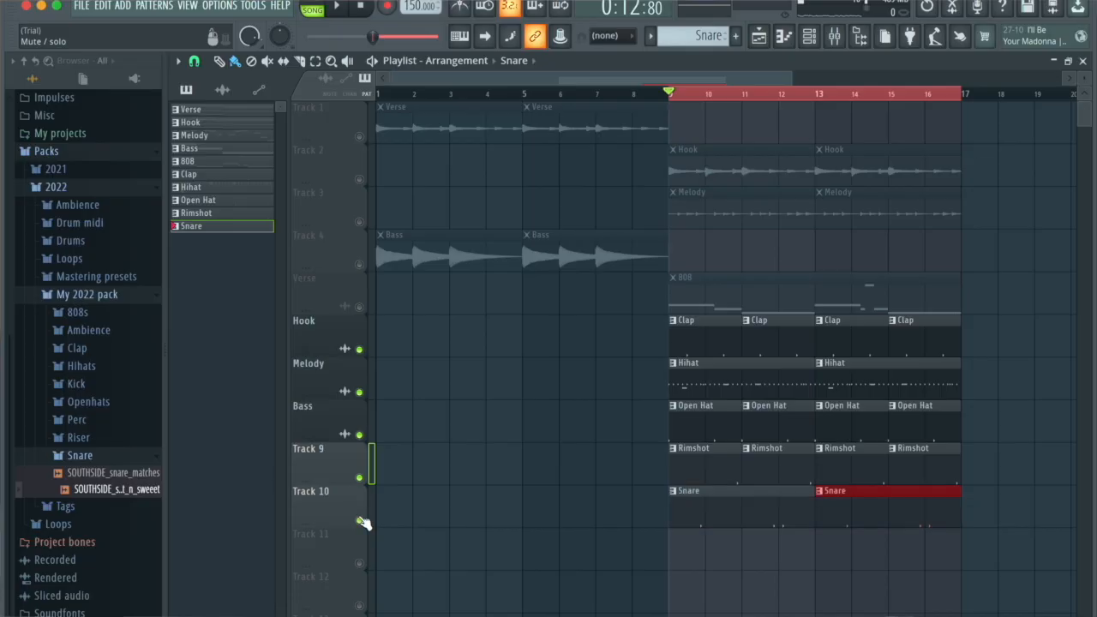
# - Play bars 9 to 16 with only the clap, hi-hat, open hat, rimshot and snare tracks unmuted
pyautogui.press('space')
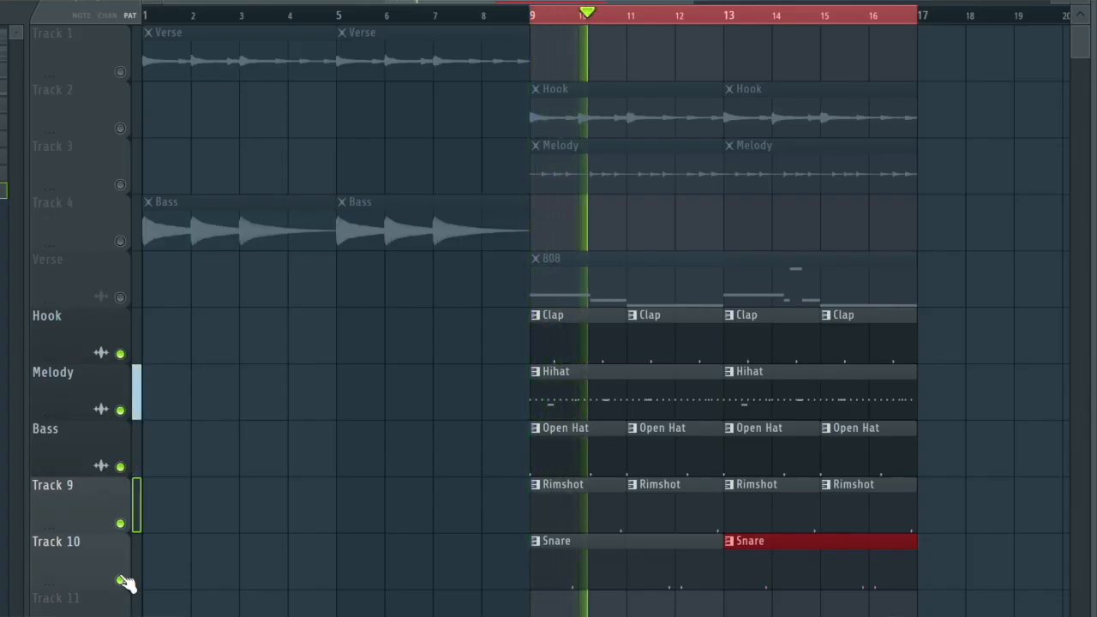